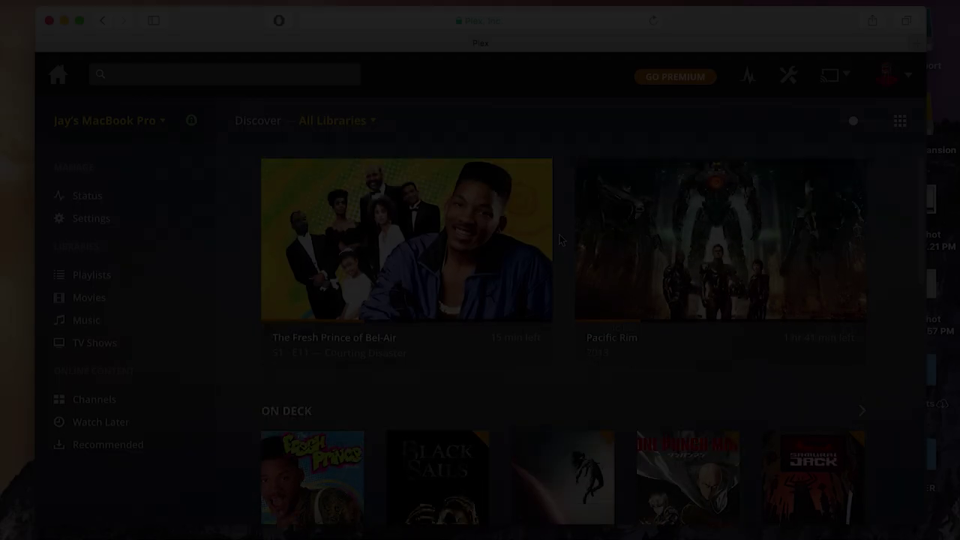
Browse the Plex home page's recently added titles and open the Movies library
scroll(558, 238, down, 4)
scroll(559, 238, down, 10)
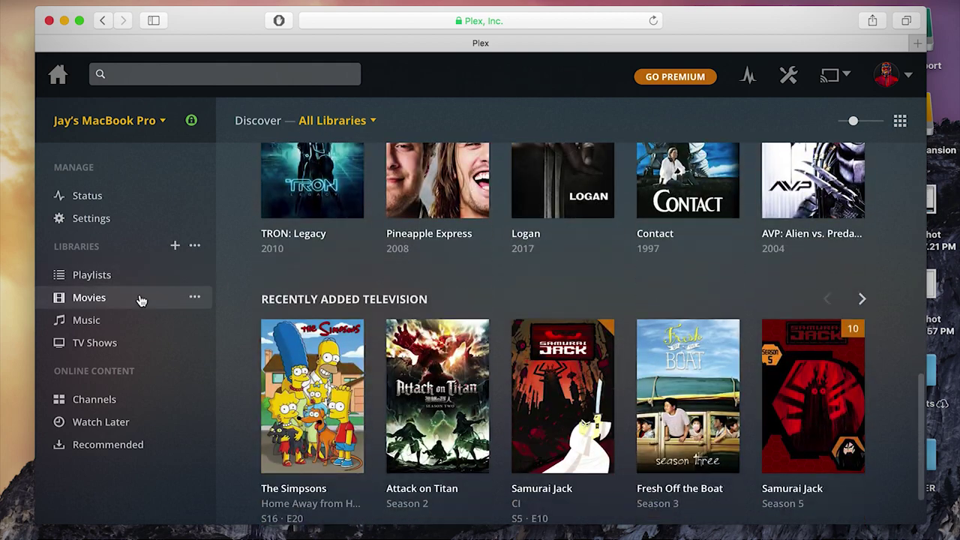
click(141, 298)
Open the details page of Avatar from the Movies library and look through its cast and related movies
scroll(525, 300, down, 3)
scroll(506, 330, down, 8)
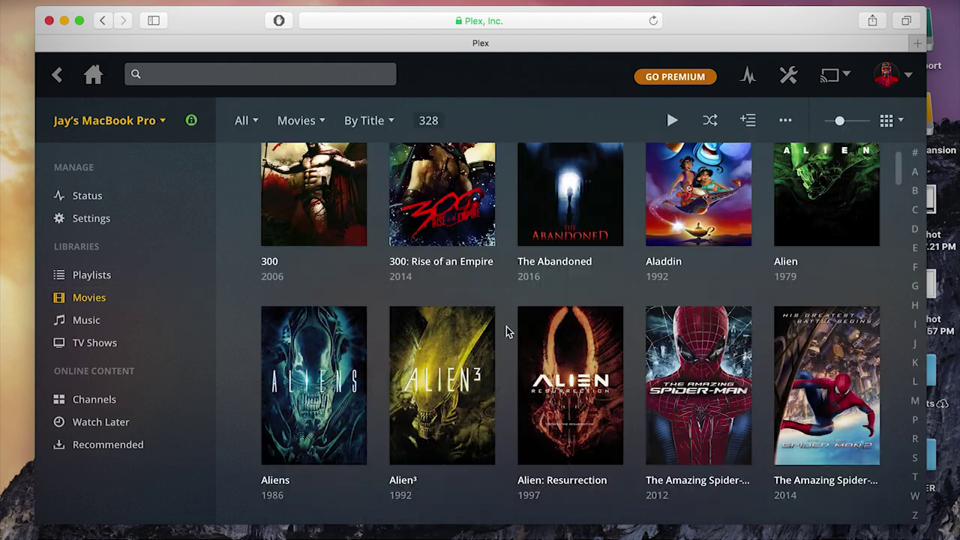
scroll(506, 330, down, 6)
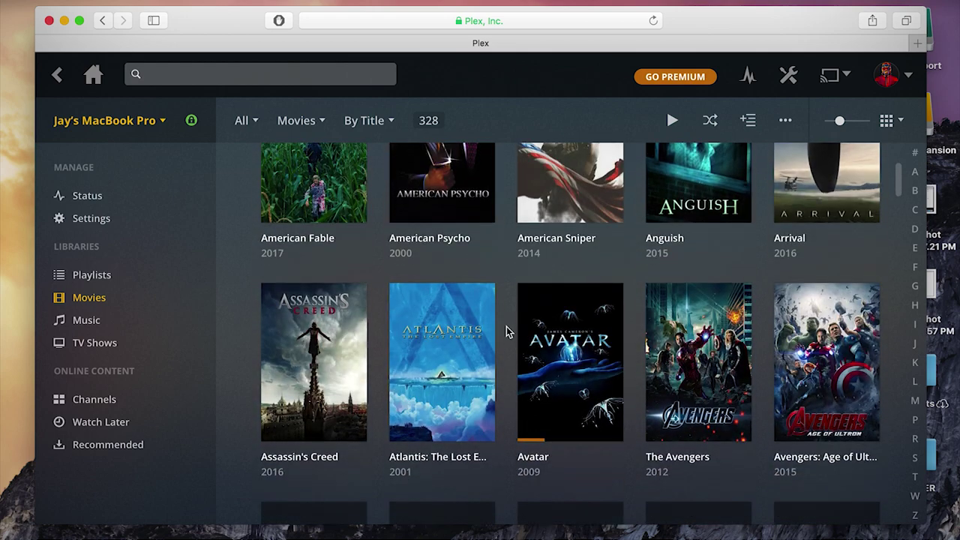
click(600, 184)
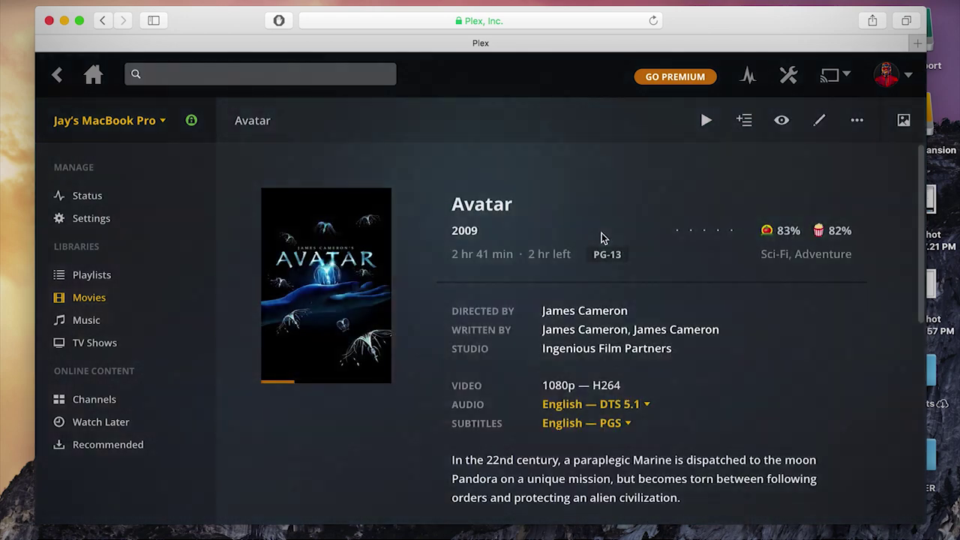
scroll(602, 232, down, 10)
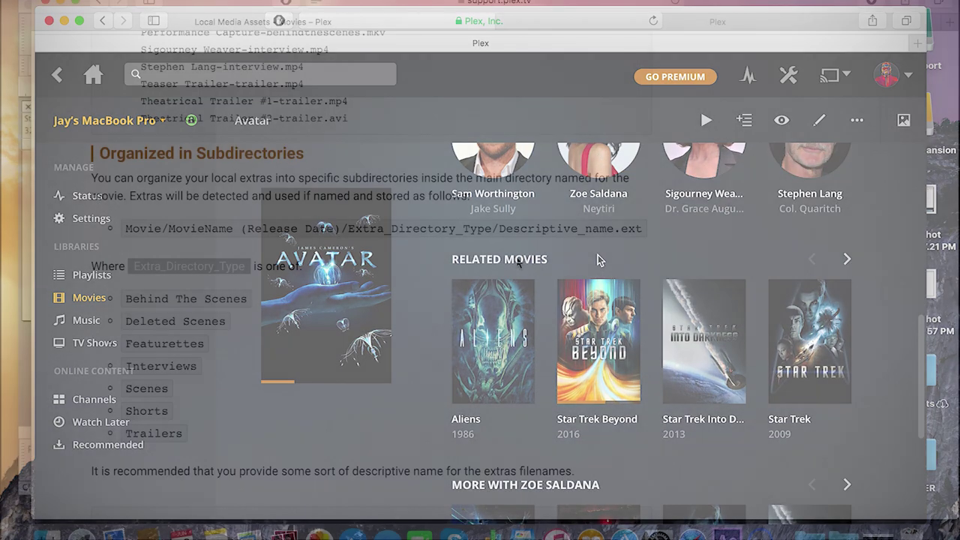
Review the Local Media Assets support article's naming rules for inline extras and external subtitle files
scroll(242, 327, up, 2)
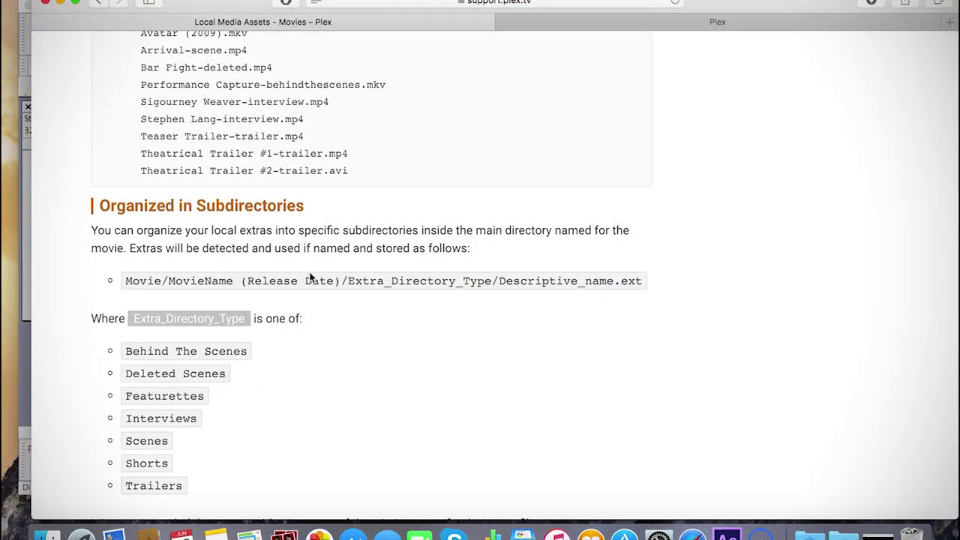
scroll(351, 278, up, 10)
scroll(353, 279, up, 6)
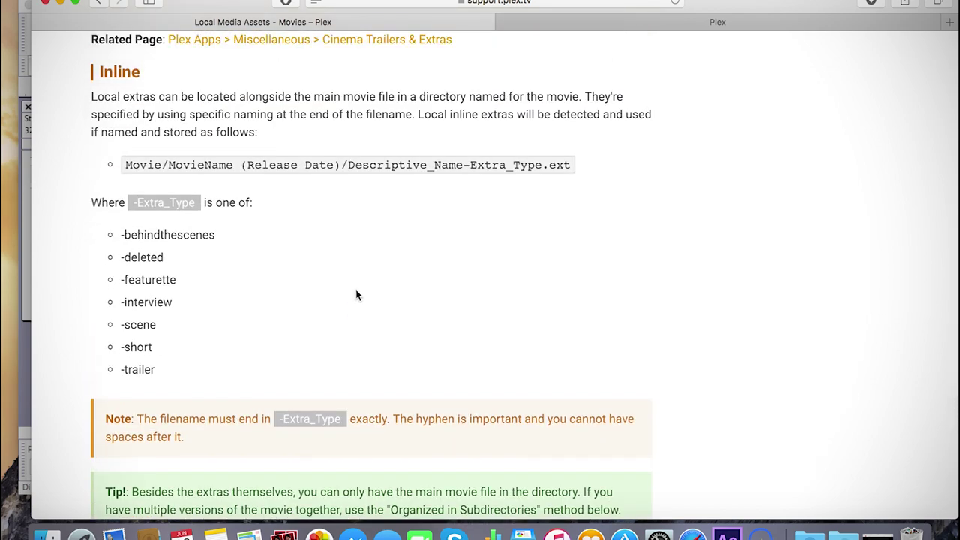
scroll(356, 295, up, 10)
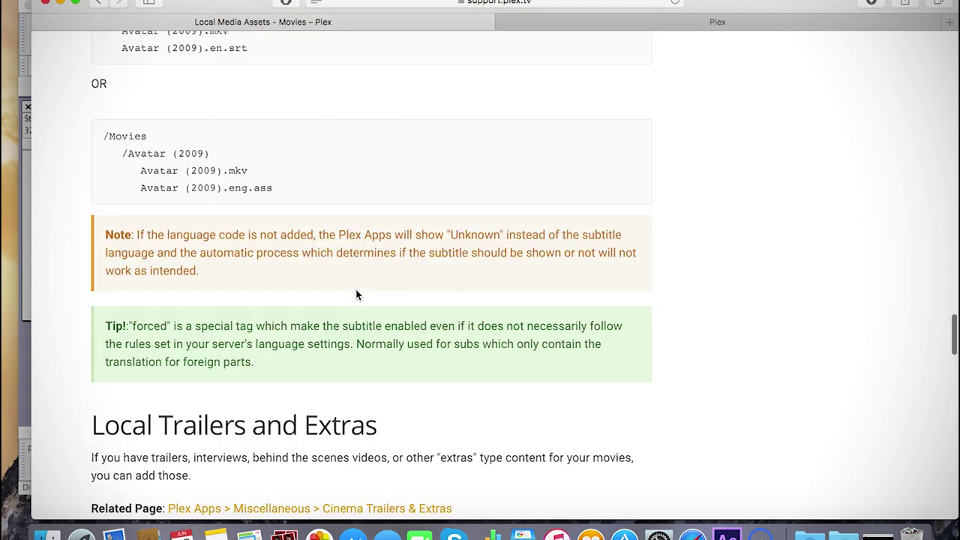
scroll(356, 295, up, 9)
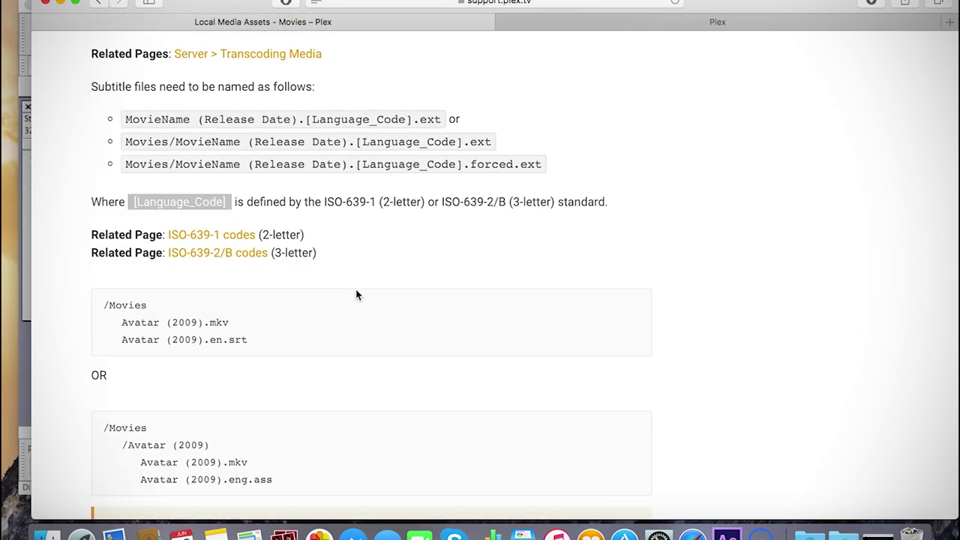
right_click(373, 253)
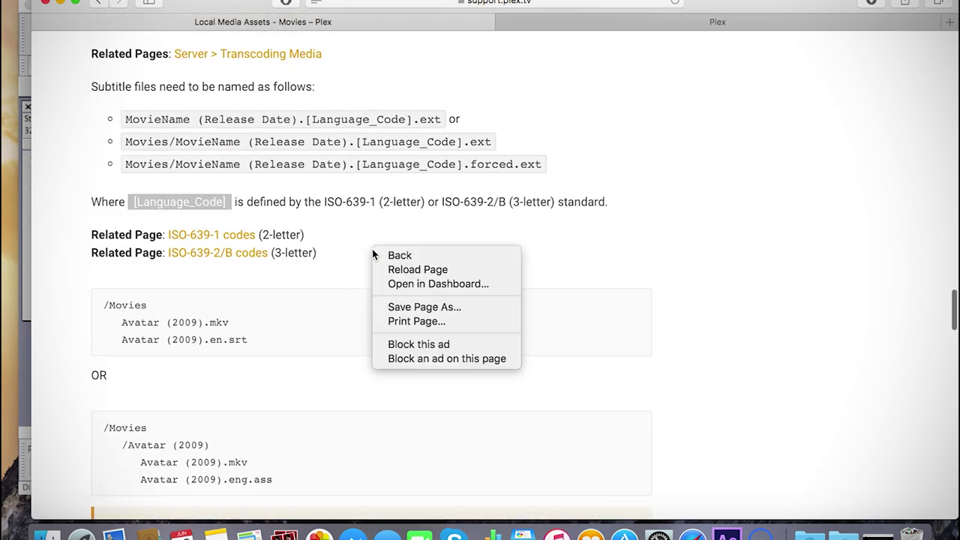
key(Escape)
Review the article's supported subtitle formats and its naming rules for single and multiple background (fanart) images
scroll(373, 253, up, 15)
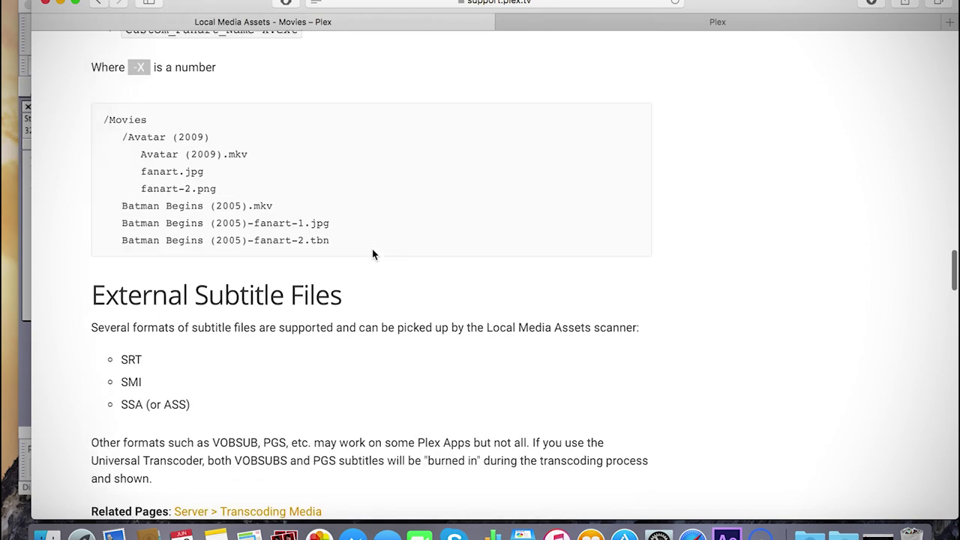
scroll(373, 254, up, 2)
scroll(373, 253, up, 2)
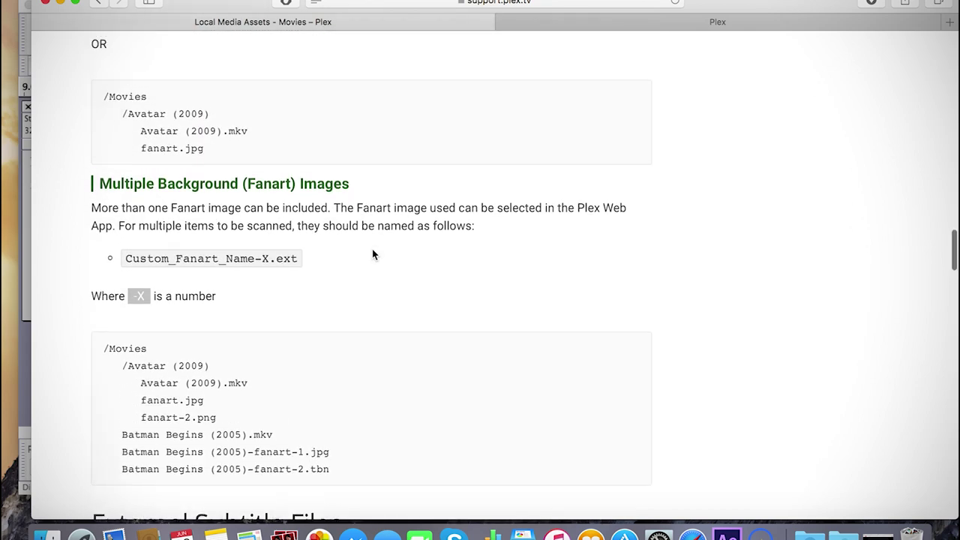
scroll(373, 254, up, 8)
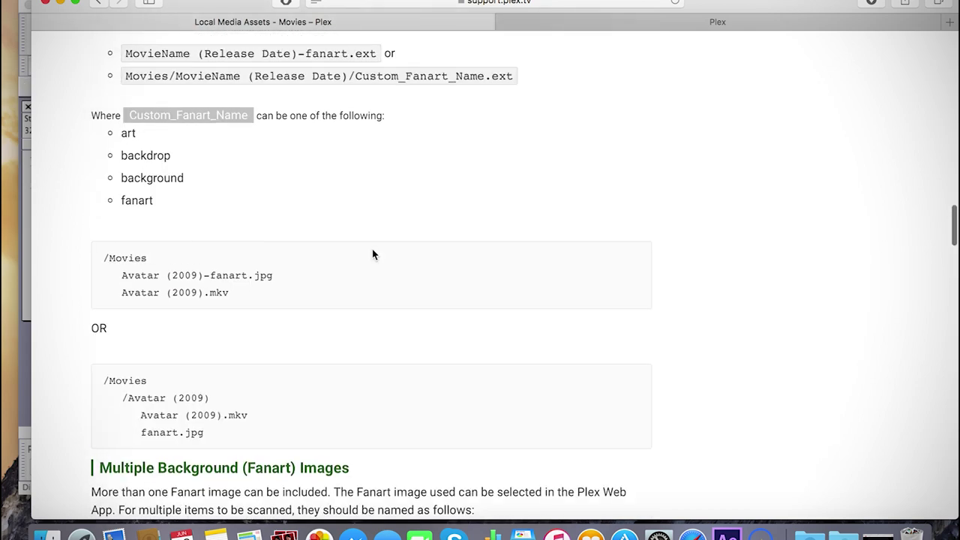
scroll(373, 255, up, 4)
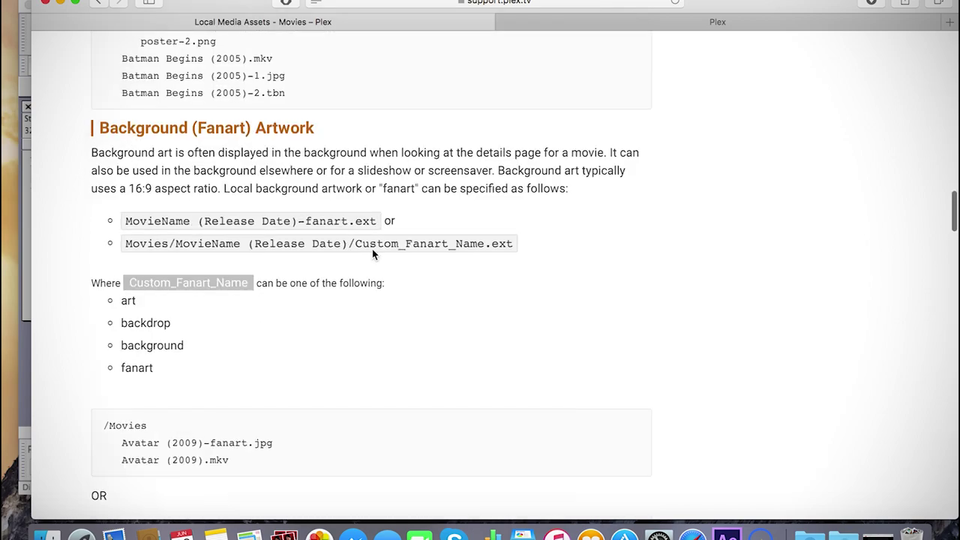
Examine the "Organized in Subdirectories" section, including its extra directory types and the Avatar (2009) folder example
scroll(372, 255, down, 20)
scroll(372, 254, down, 20)
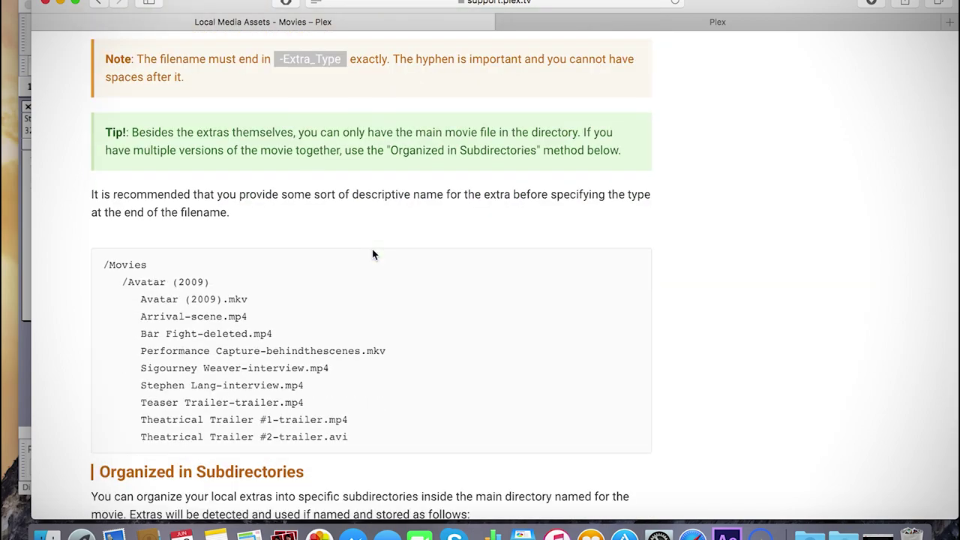
scroll(373, 255, down, 5)
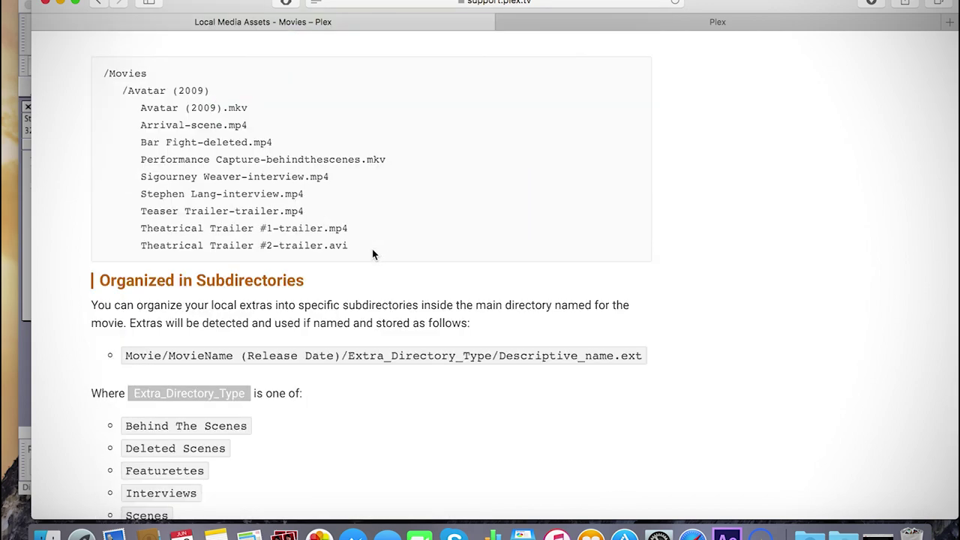
scroll(373, 255, down, 13)
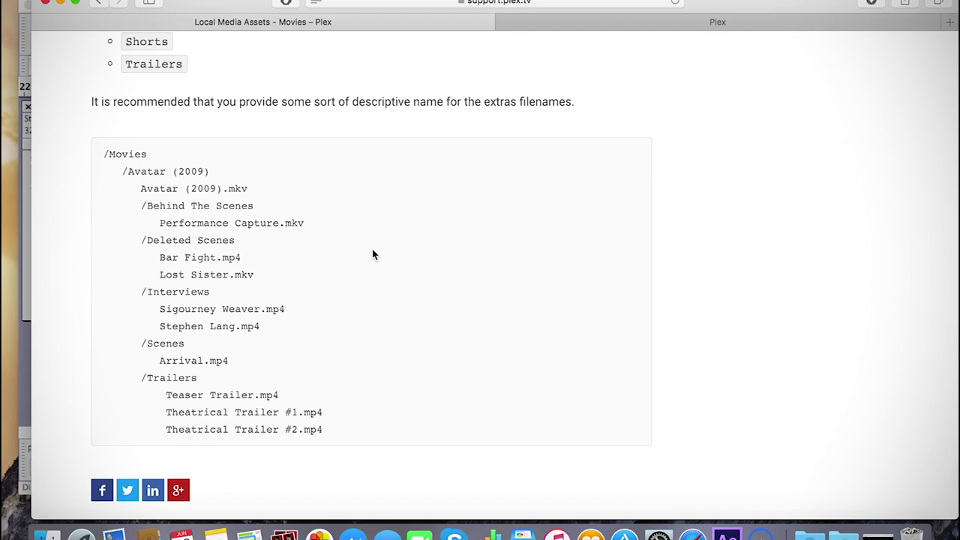
scroll(373, 255, down, 3)
scroll(373, 255, up, 10)
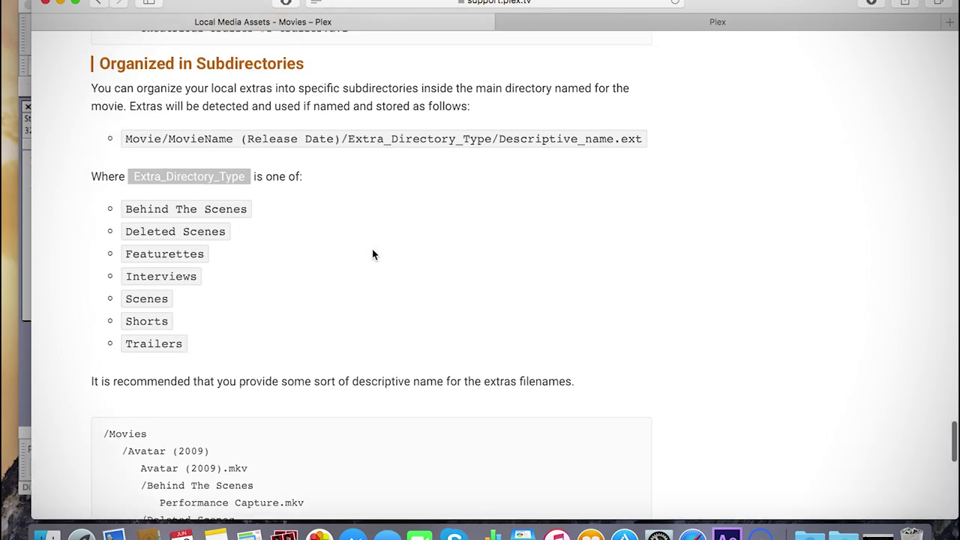
scroll(373, 255, up, 5)
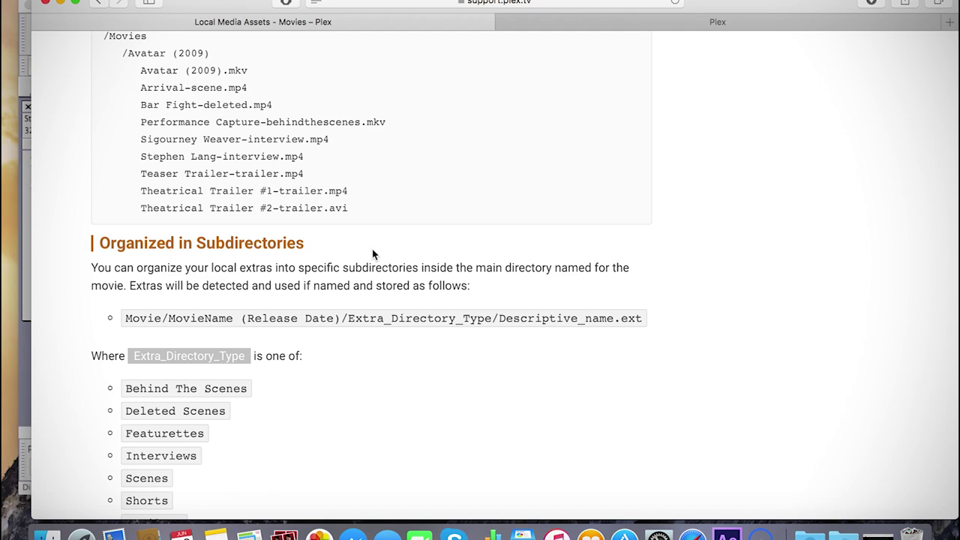
Examine the Inline extras section, including its example file list, the filename note and the -Extra_Type suffixes
right_click(373, 254)
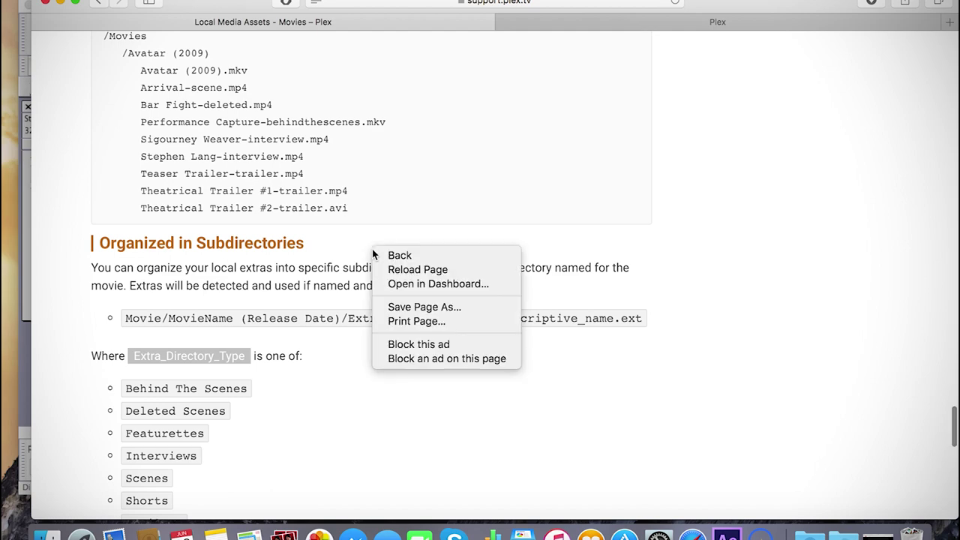
key(Escape)
scroll(373, 253, up, 5)
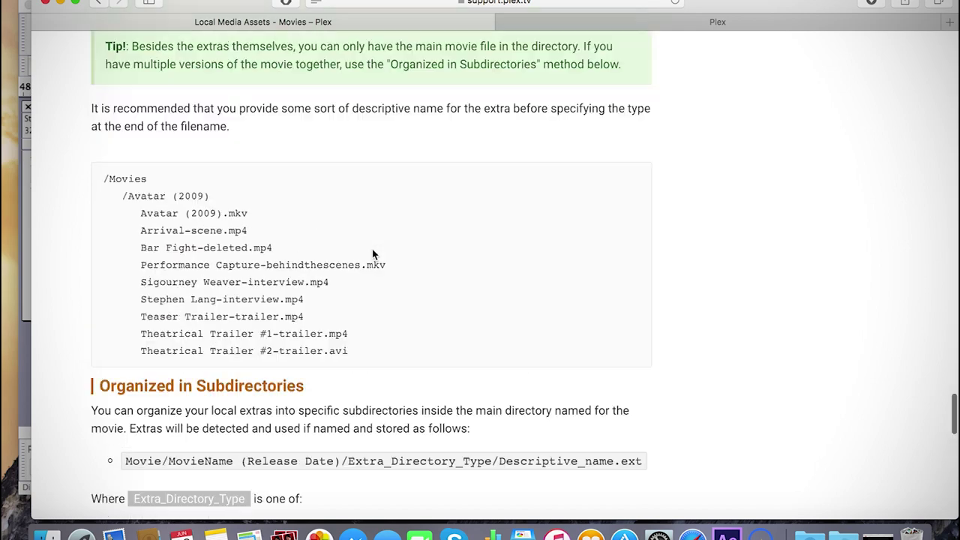
right_click(373, 253)
key(Escape)
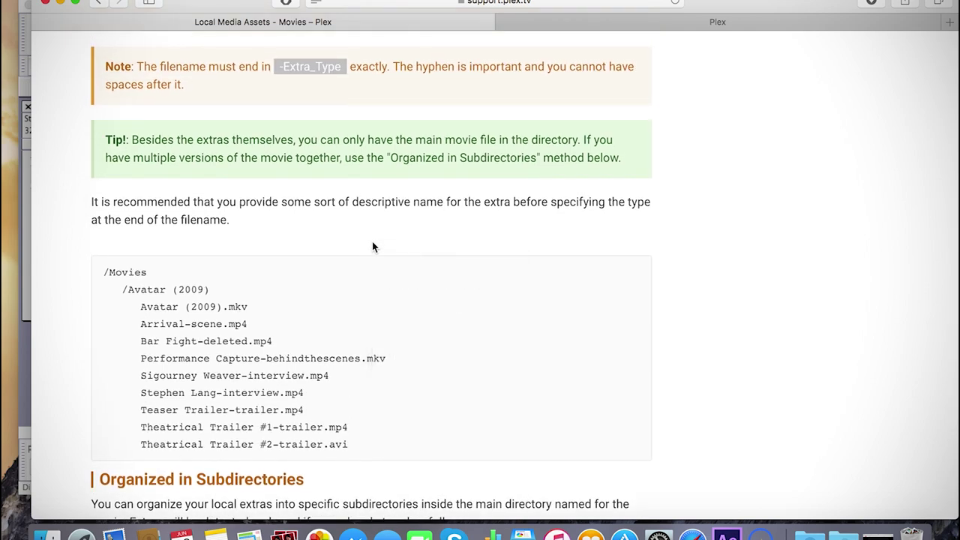
scroll(373, 248, down, 3)
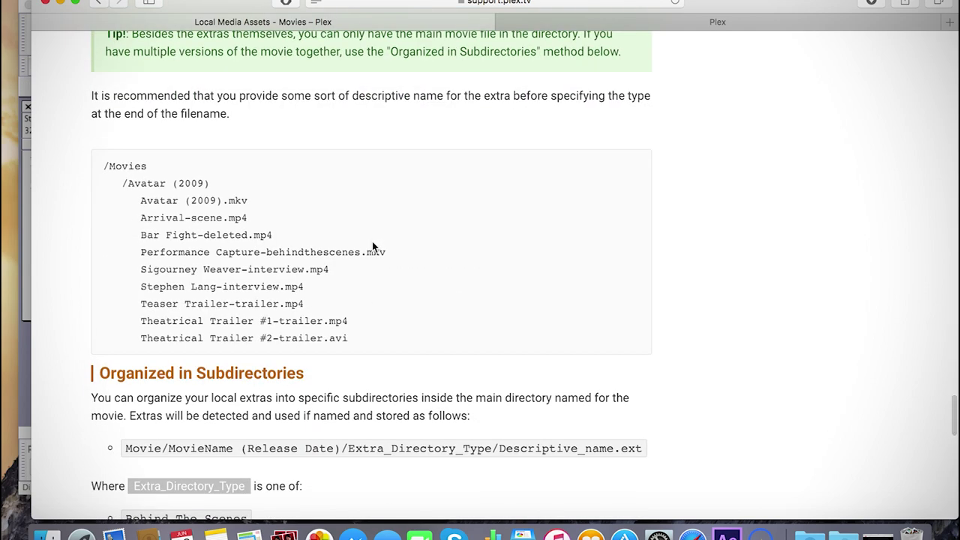
scroll(373, 248, down, 3)
scroll(373, 247, up, 6)
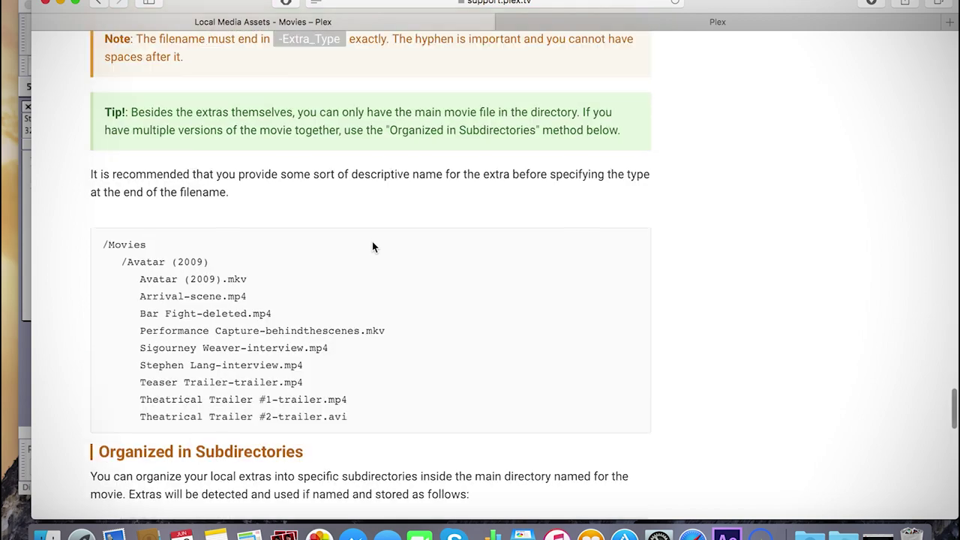
scroll(337, 255, down, 1)
scroll(306, 263, up, 10)
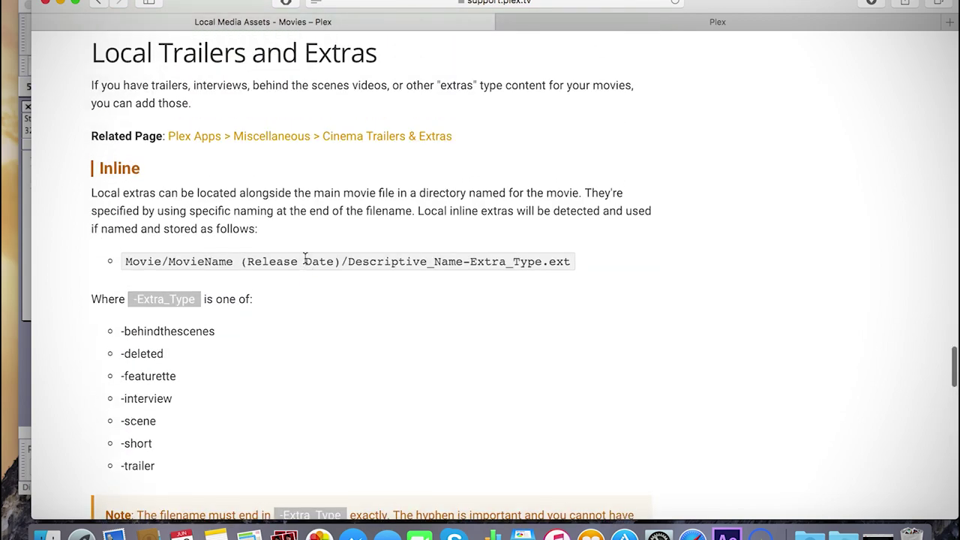
scroll(305, 260, down, 2)
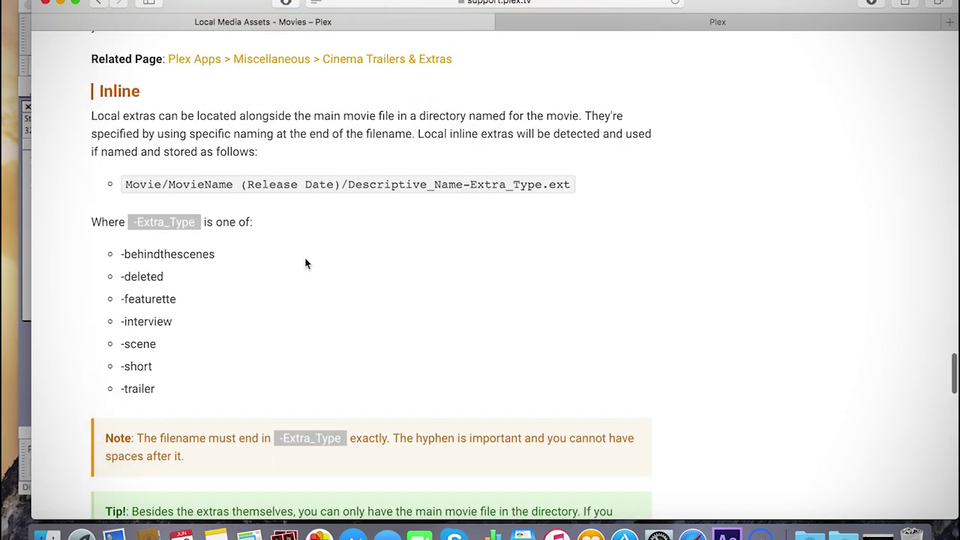
Switch to Finder and open the "Limitless (2011) Unrated [1080p]" folder in the Movies directory
click(47, 533)
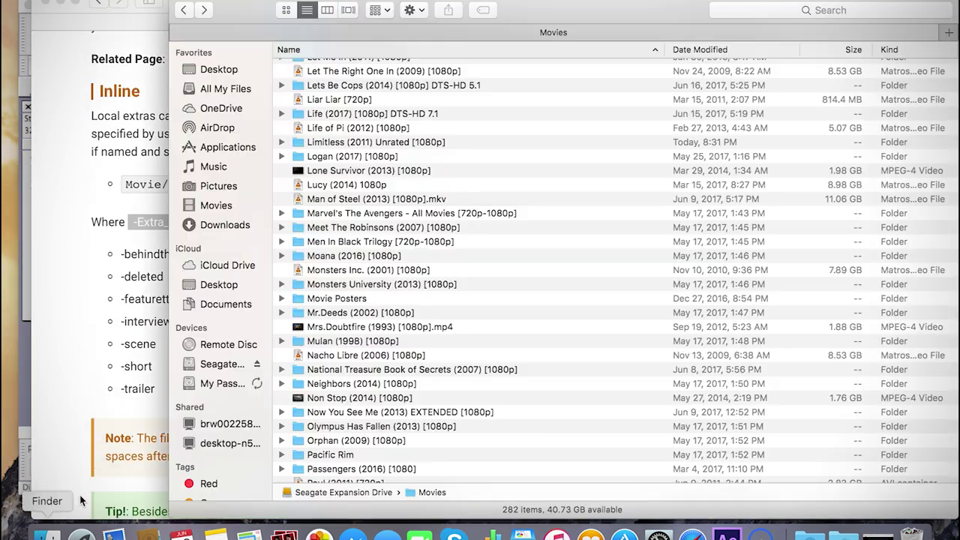
double_click(339, 142)
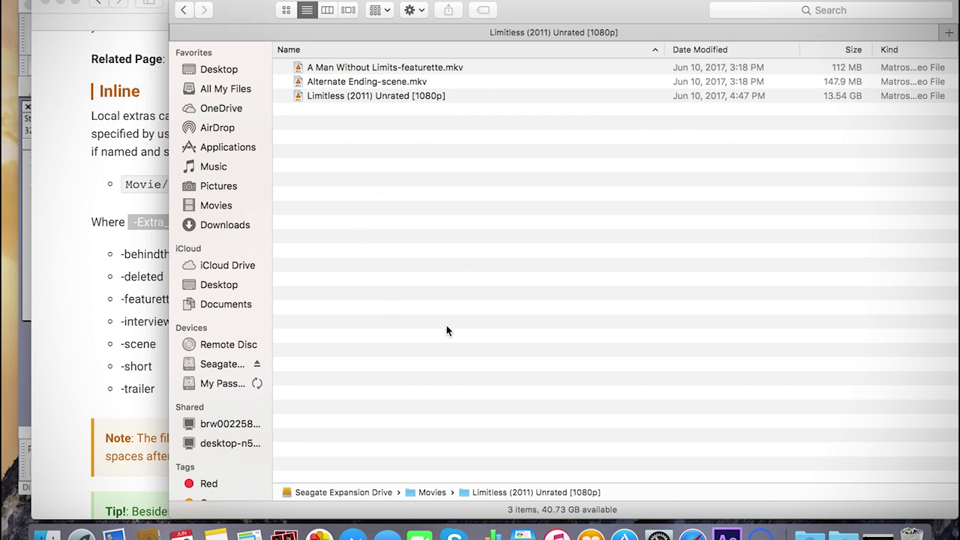
Create a new folder named "Extras" inside the Limitless movie folder
right_click(379, 144)
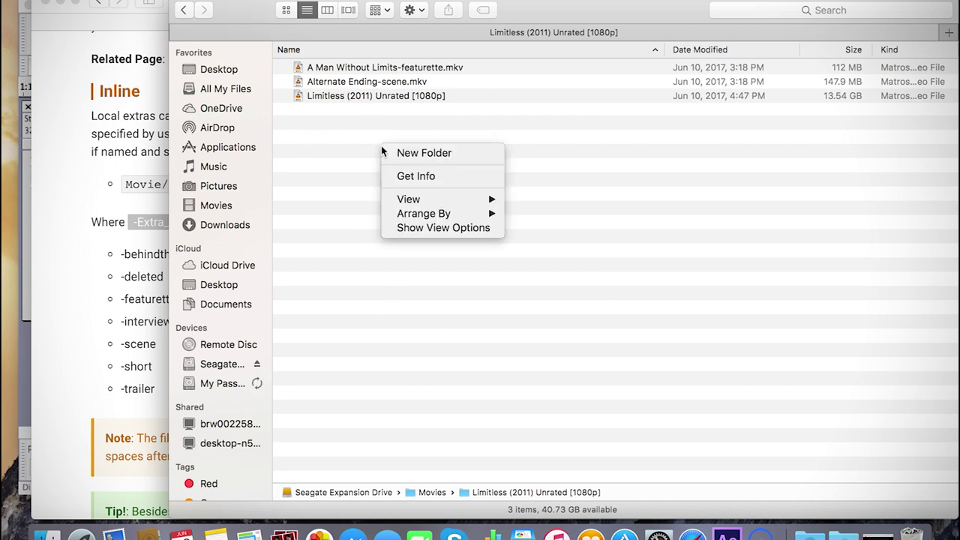
click(398, 153)
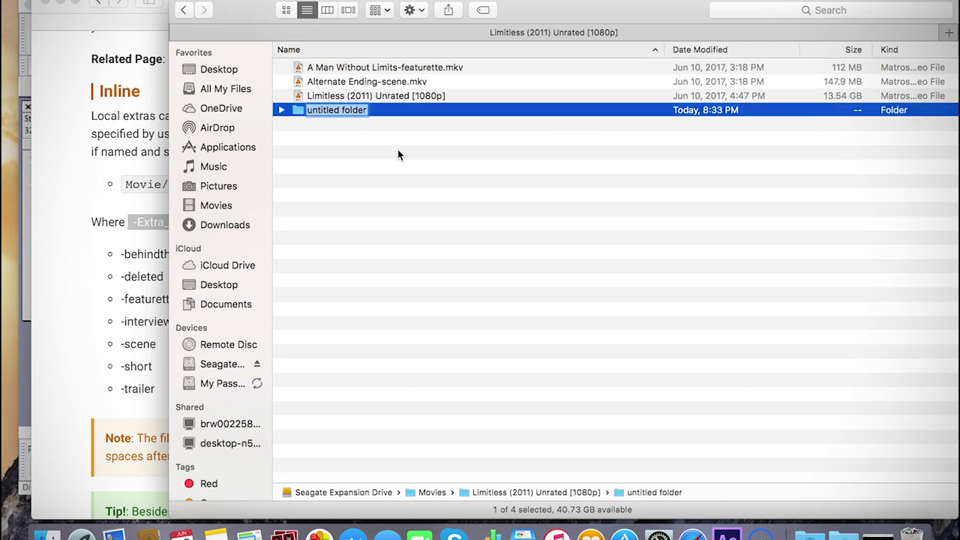
text(Extra)
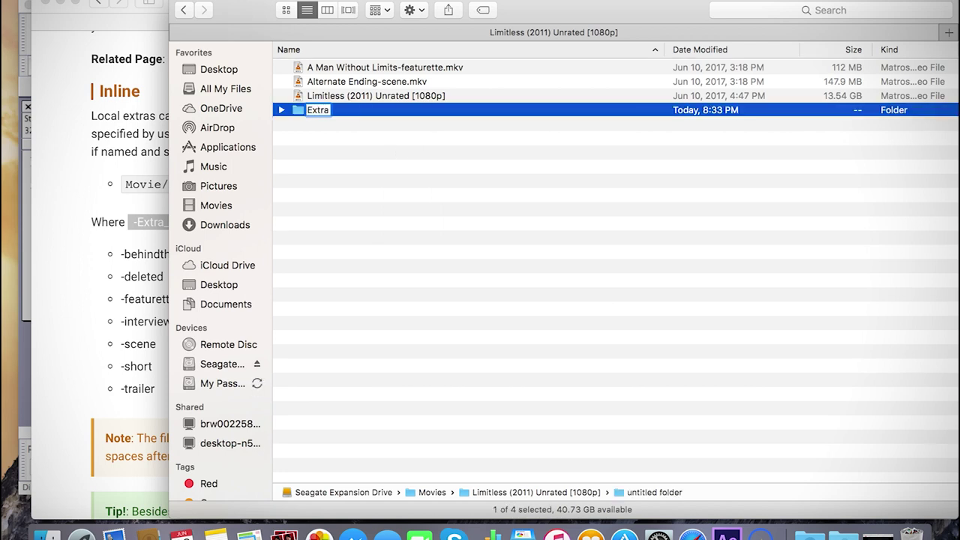
text(s)
key(Return)
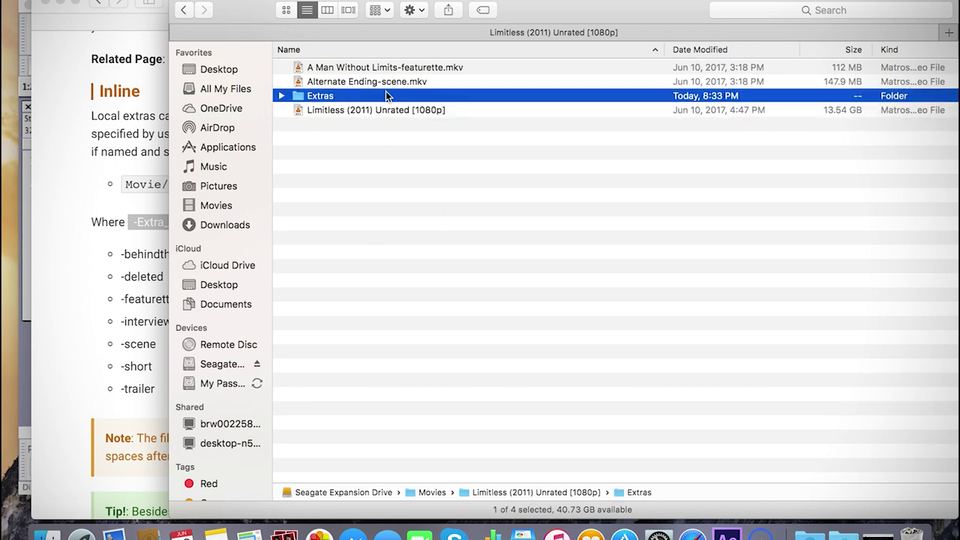
Move the Extras folder to the Trash and clear the file selection
right_click(303, 104)
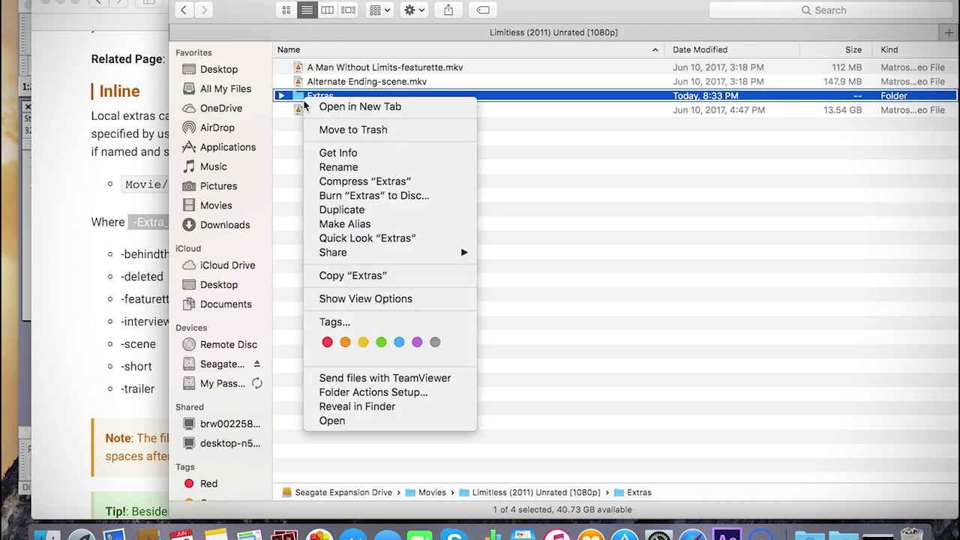
click(328, 132)
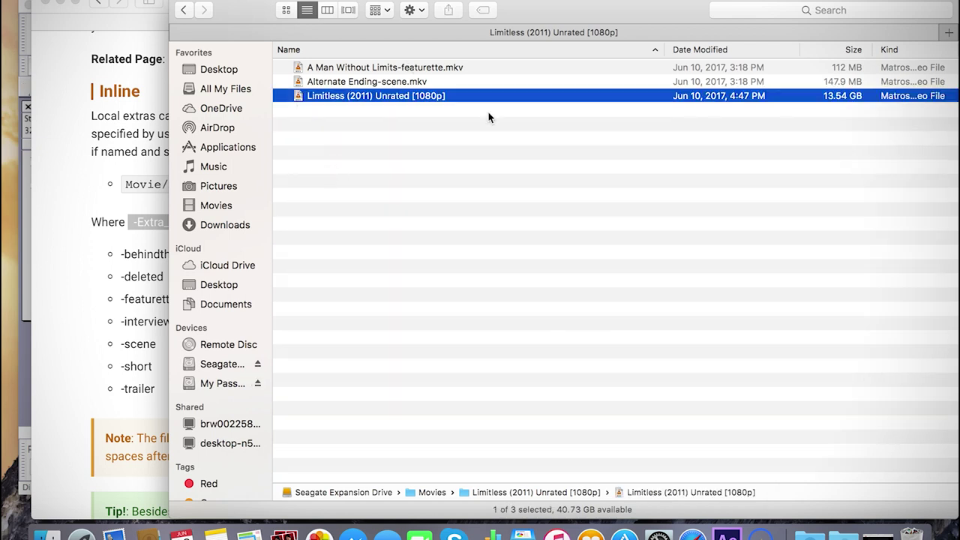
click(402, 312)
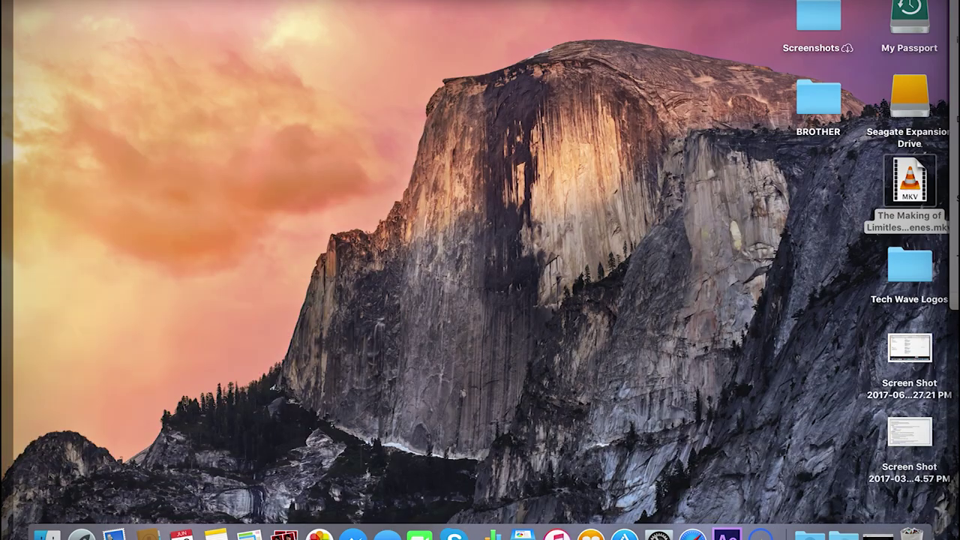
Copy "The Making of Limitless-behindthescenes.mkv" from the desktop into the Limitless movie folder and highlight the suffix in its file name
drag(924, 174, 384, 161)
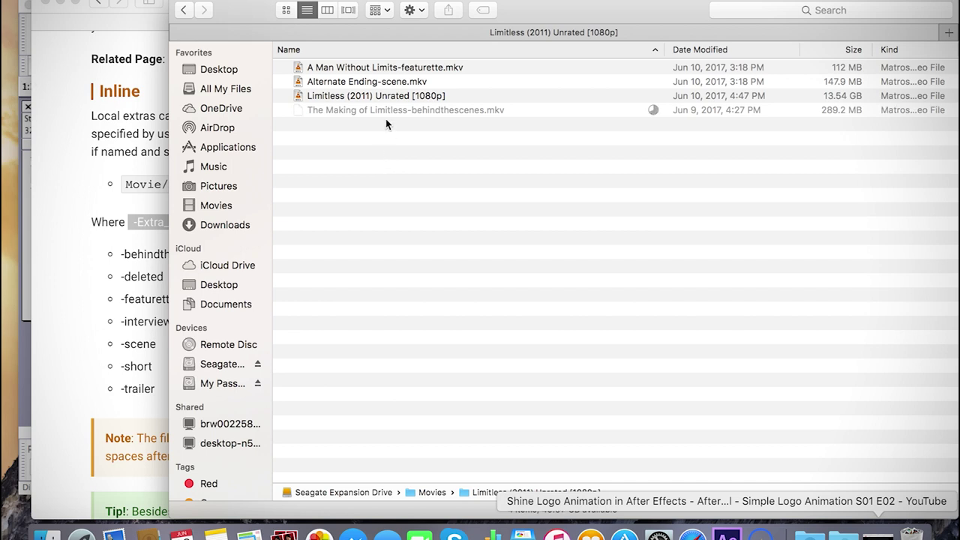
click(419, 110)
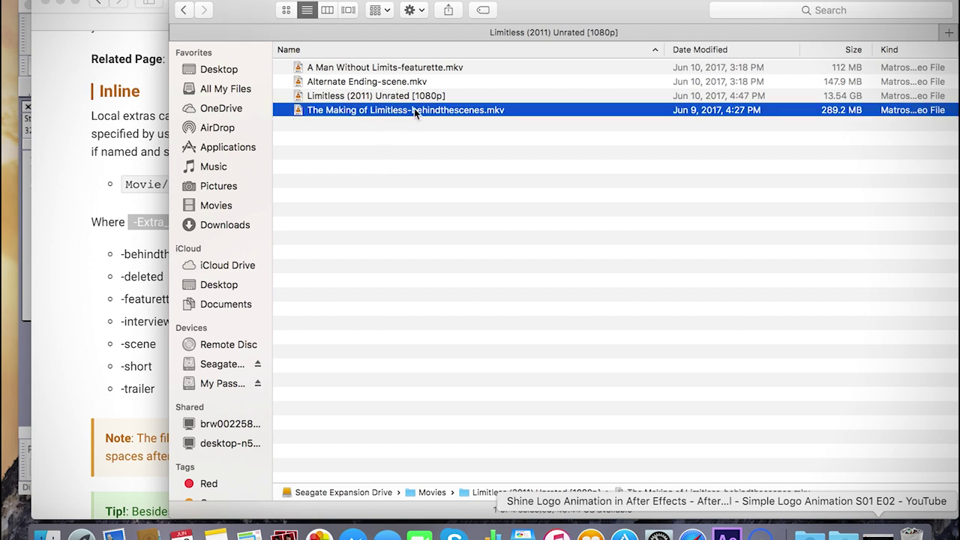
click(414, 109)
click(412, 110)
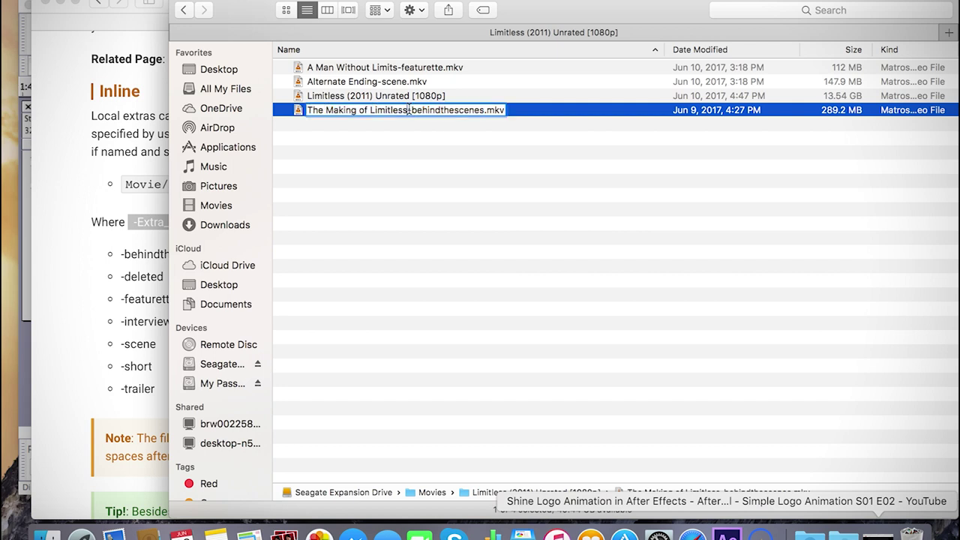
drag(409, 109, 470, 110)
Switch to the Plex support article in Safari and examine the -behindthescenes entry in the -Extra_Type list
click(92, 222)
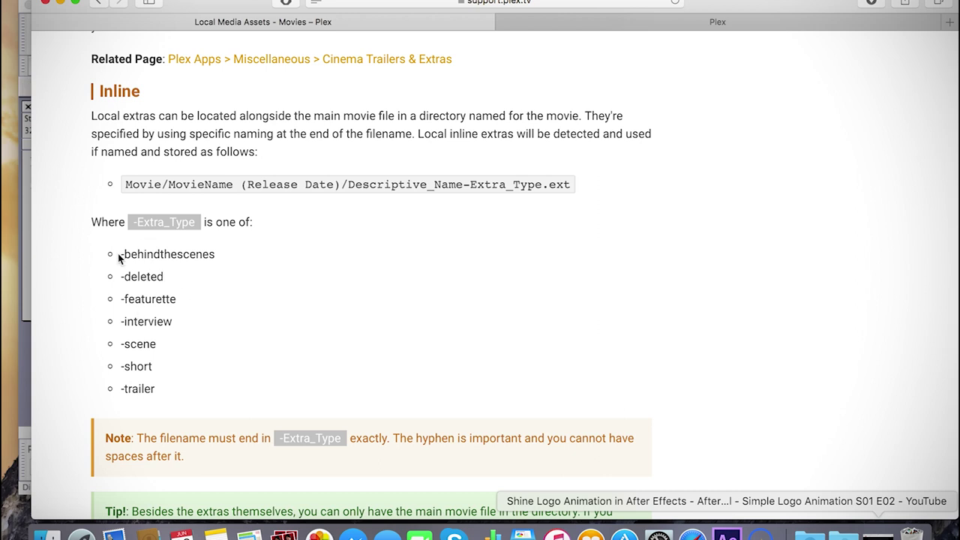
drag(128, 252, 217, 254)
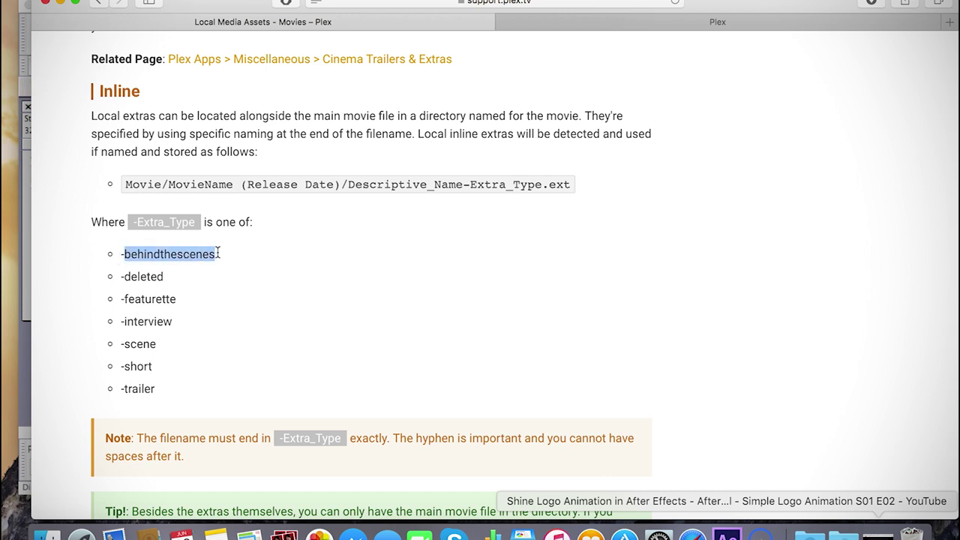
click(217, 253)
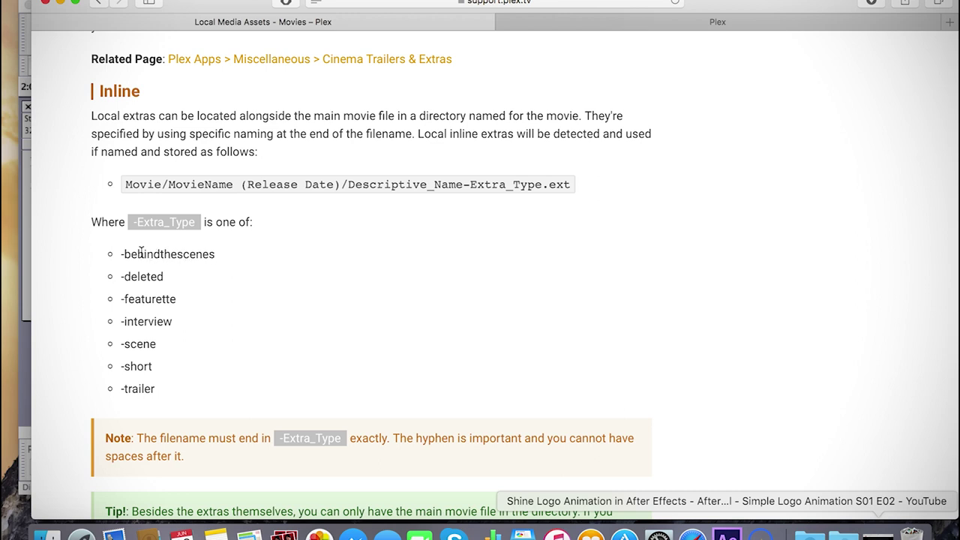
click(227, 273)
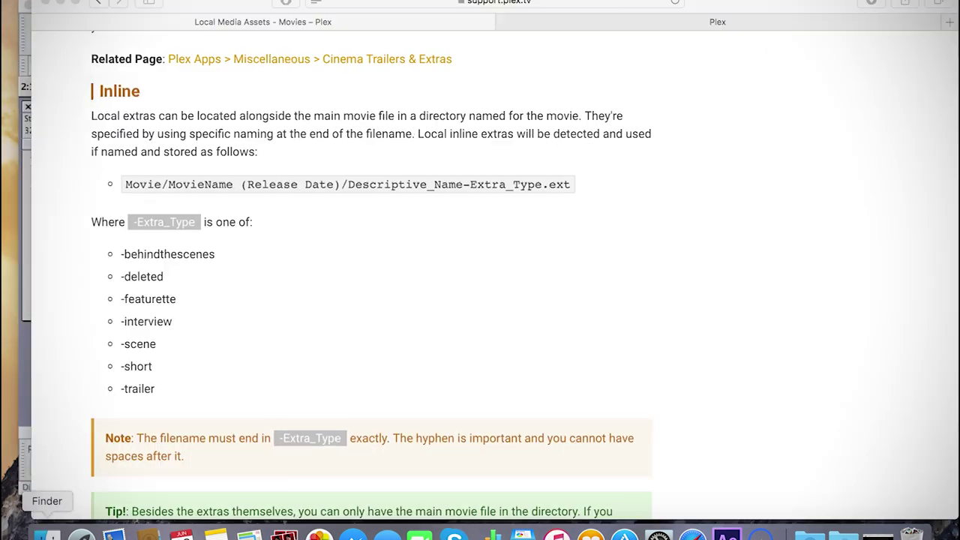
Switch to Finder and inspect the "-behindthescenes" ending of the Making of Limitless file name without changing it
click(46, 534)
click(431, 208)
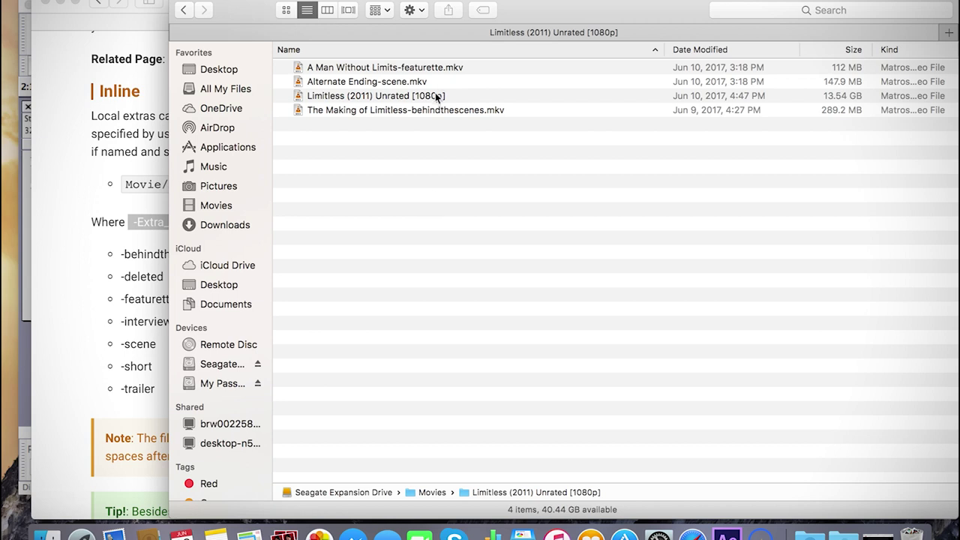
click(418, 110)
click(415, 110)
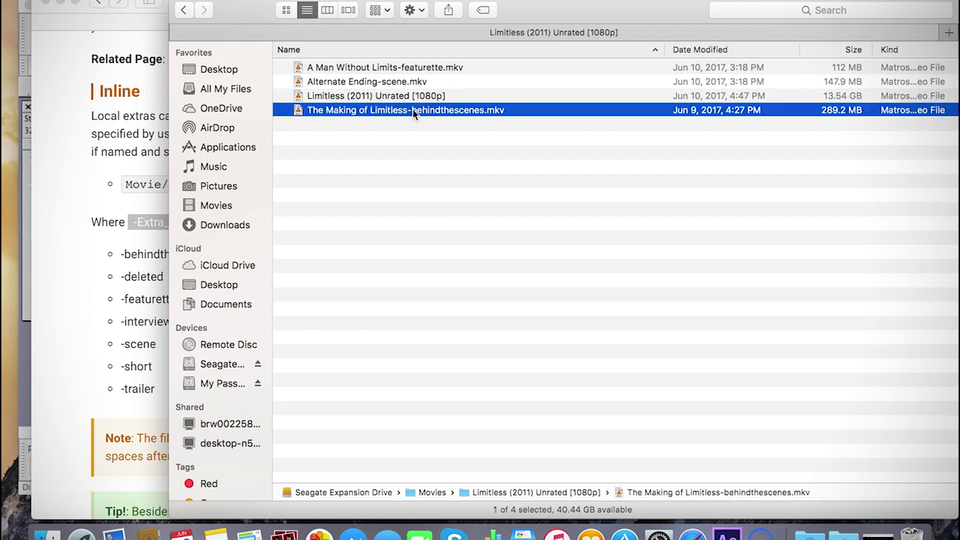
drag(411, 110, 481, 110)
key(Return)
click(455, 142)
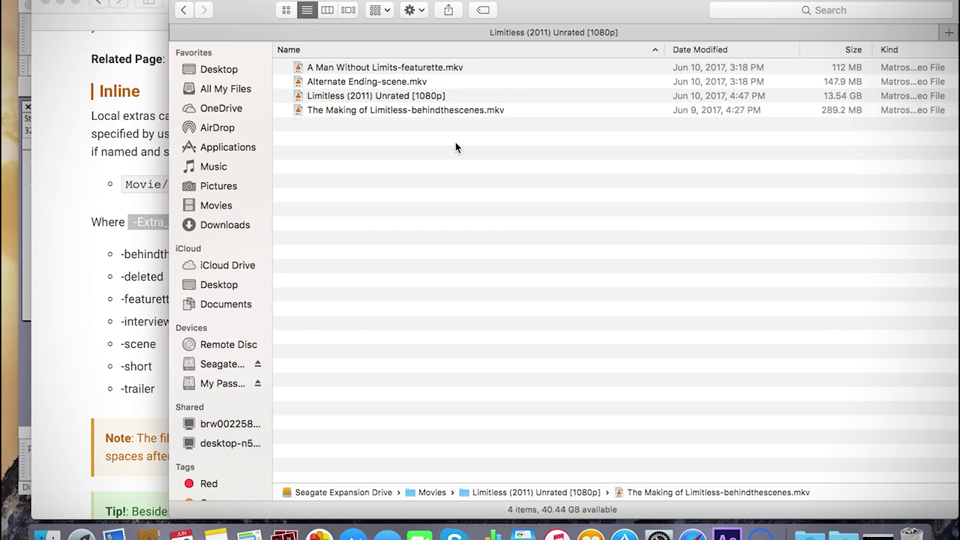
Highlight the descriptive part "The Making of Limitless" in the behind-the-scenes file name, keep the name as is and clear the selection
click(409, 109)
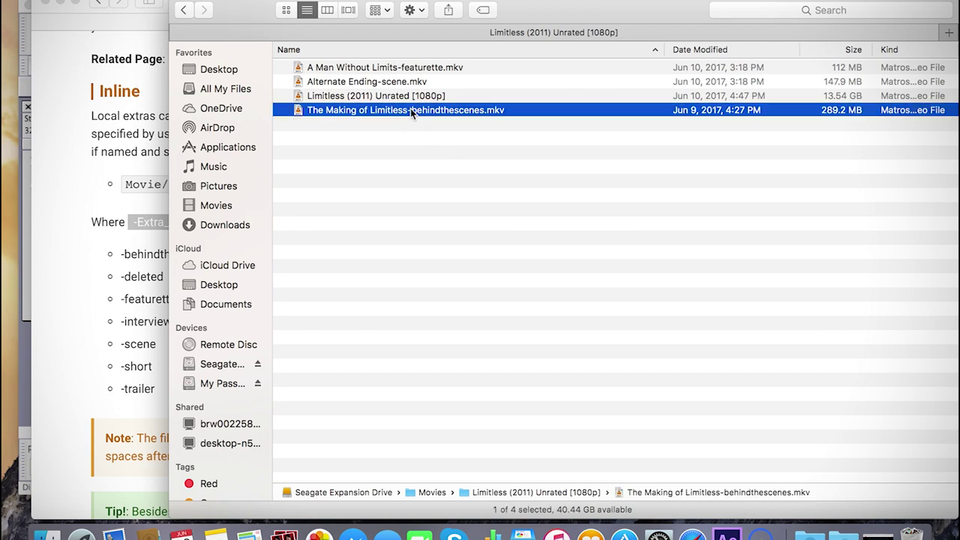
click(411, 108)
drag(411, 109, 306, 112)
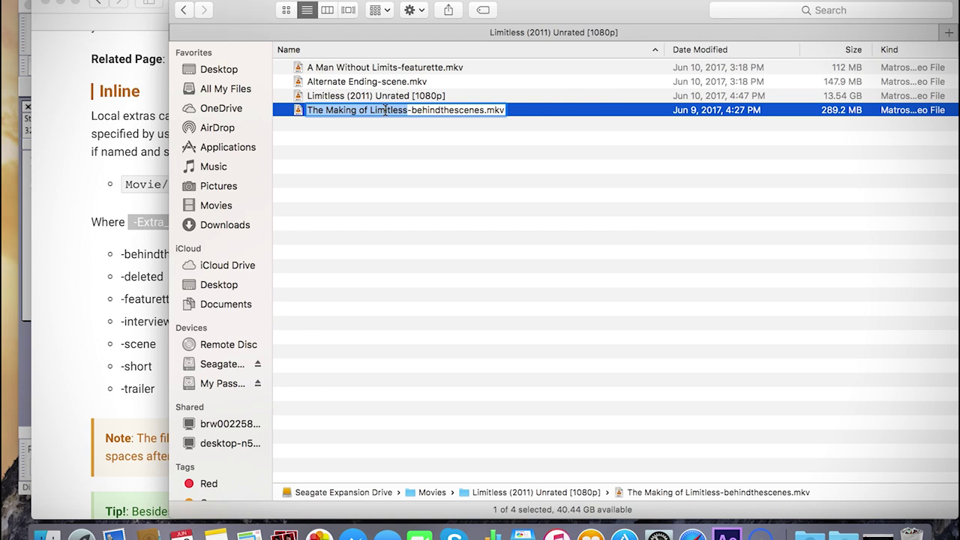
key(Return)
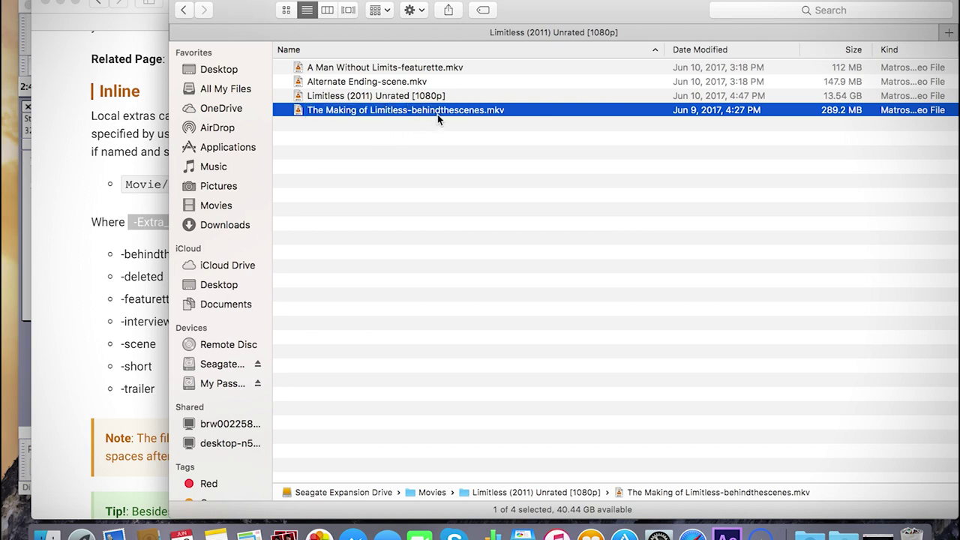
click(418, 113)
key(Return)
click(418, 134)
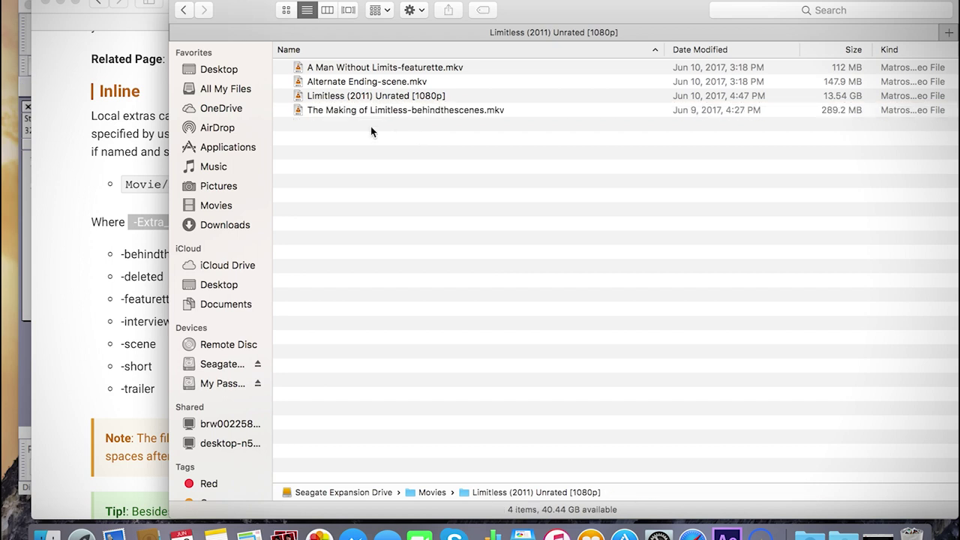
Switch to the Plex support article in Safari and examine the inline Avatar example and the Organized in Subdirectories section
click(128, 248)
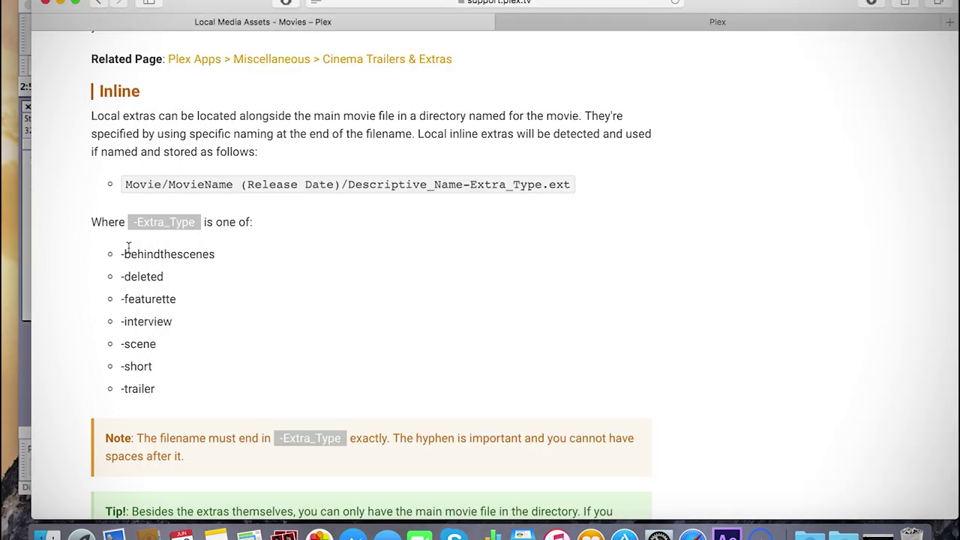
scroll(128, 247, down, 5)
scroll(128, 247, down, 5)
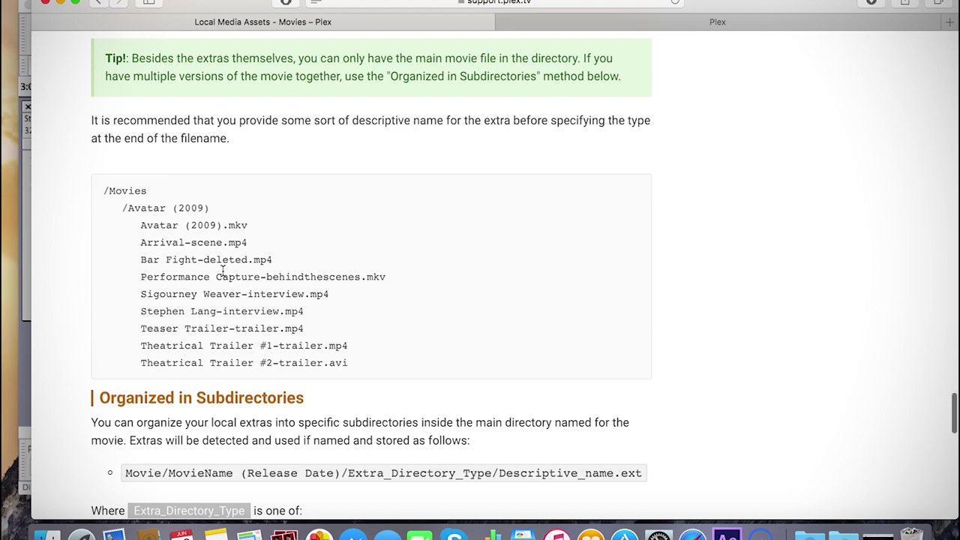
scroll(222, 270, down, 10)
scroll(222, 276, down, 3)
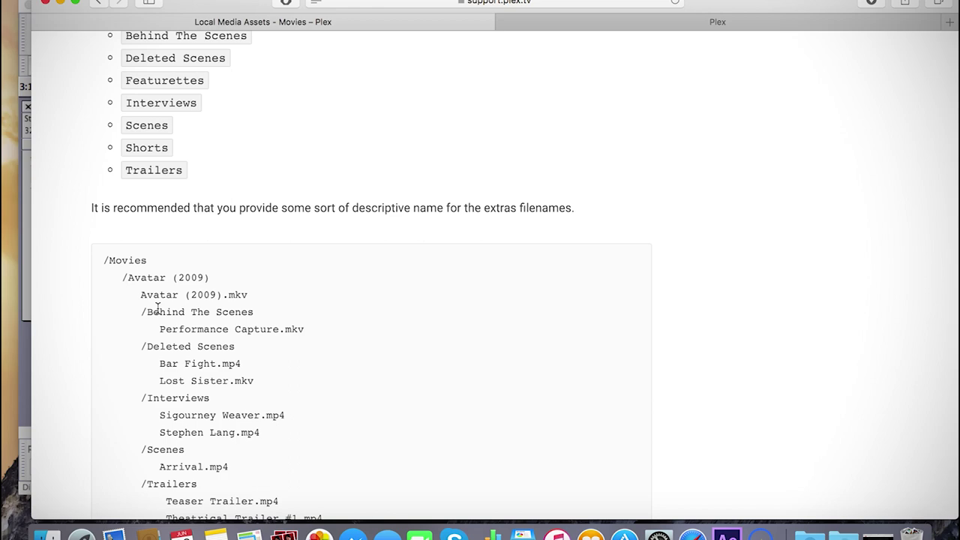
Switch to Finder and create a new folder named "Behind The Scenes" inside the Limitless movie folder
key(ctrl+Up)
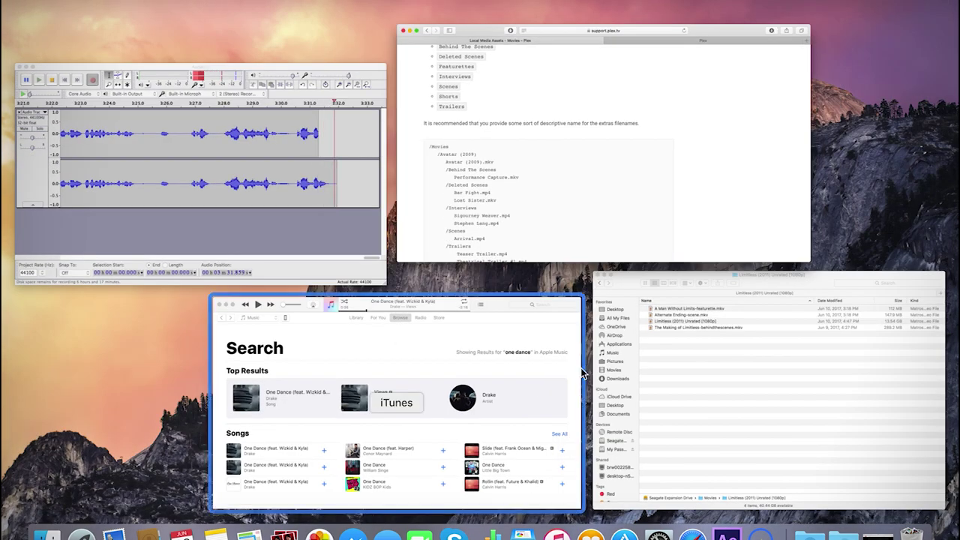
click(622, 353)
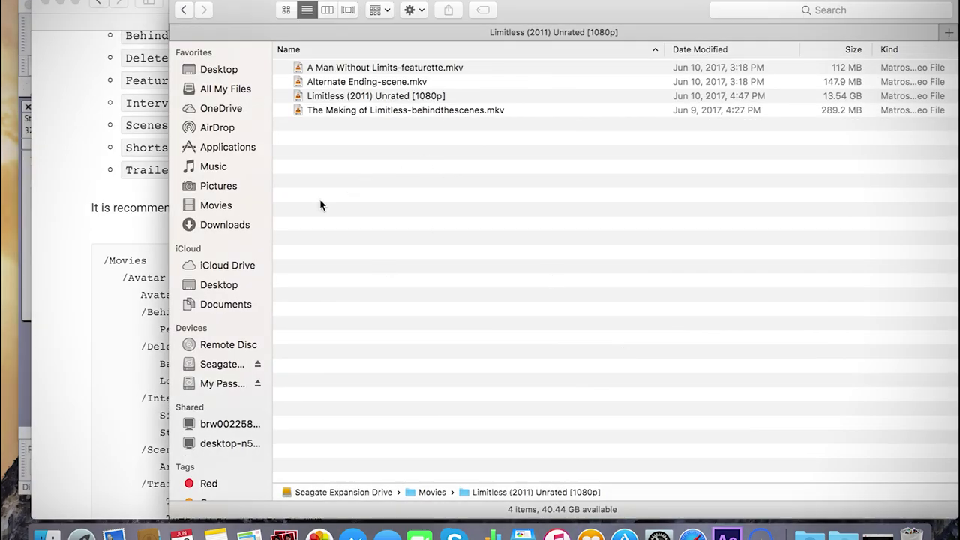
right_click(371, 165)
click(381, 148)
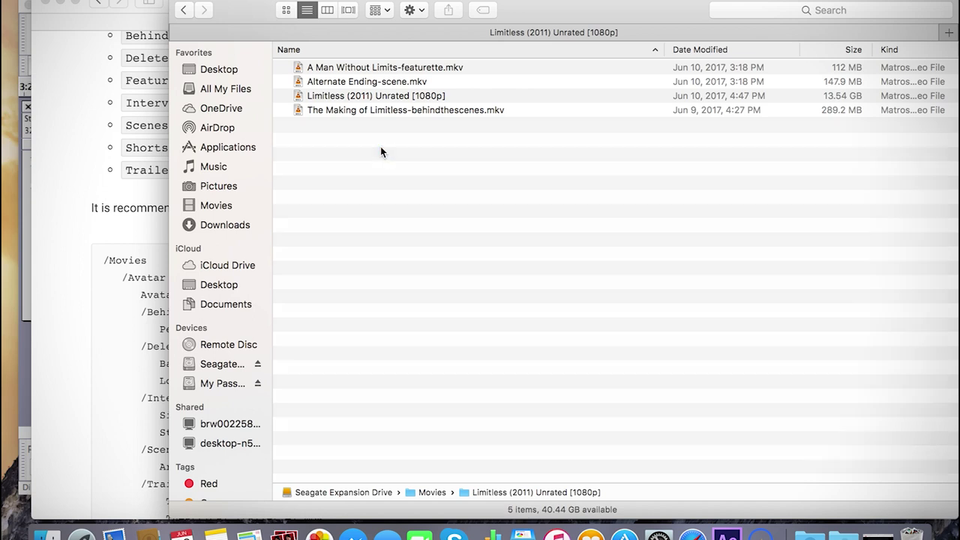
text(De)
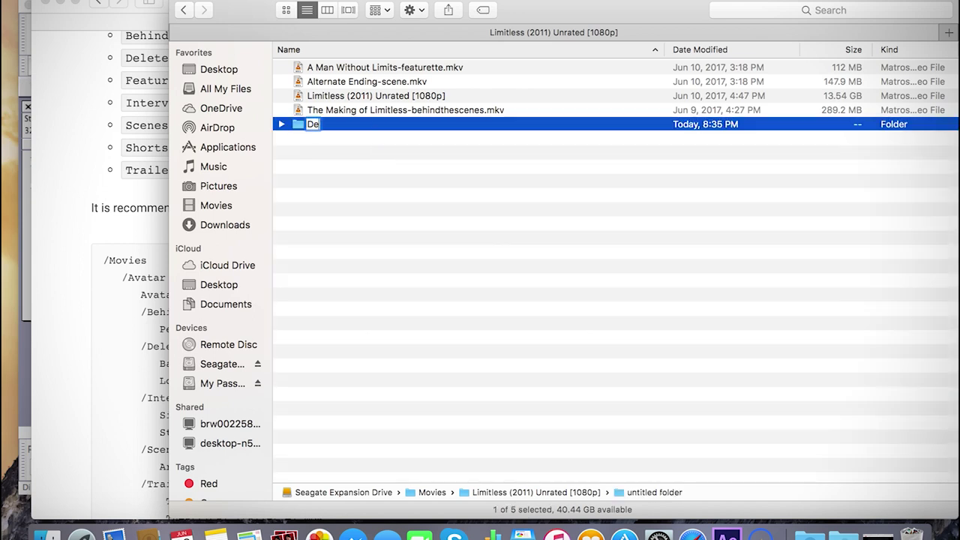
key(BackSpace)
key(BackSpace)
text(Behind The Scenes)
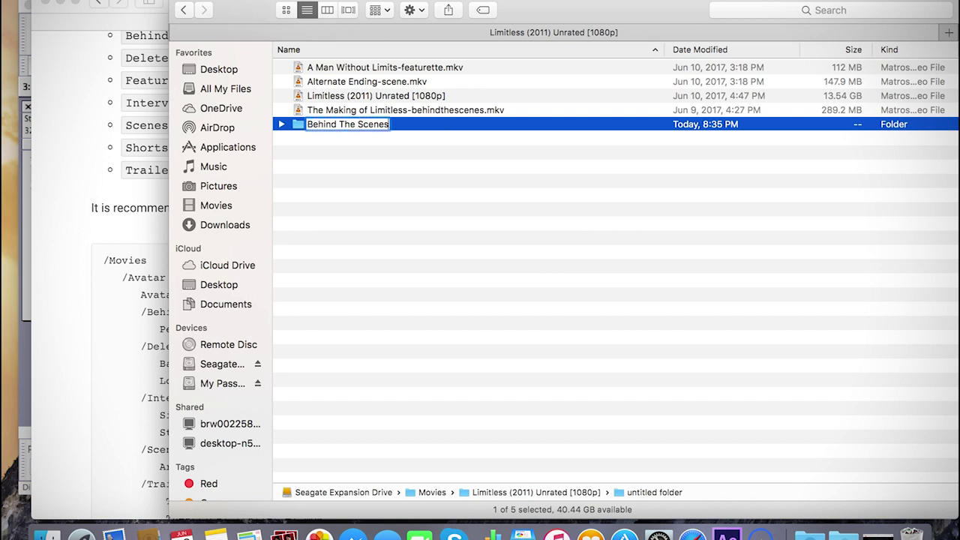
key(Return)
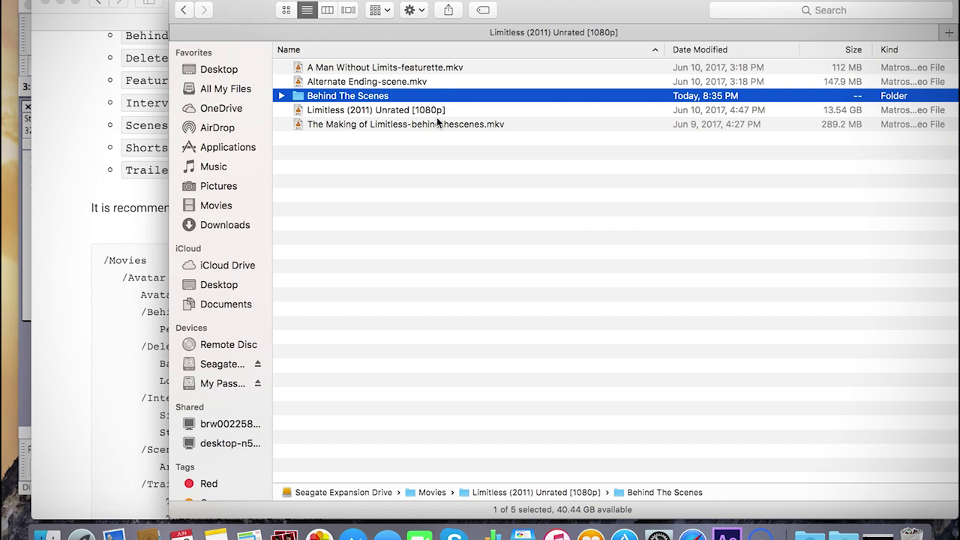
Move "The Making of Limitless-behindthescenes.mkv" into the Behind The Scenes folder
click(414, 125)
key(shift+Up)
click(387, 125)
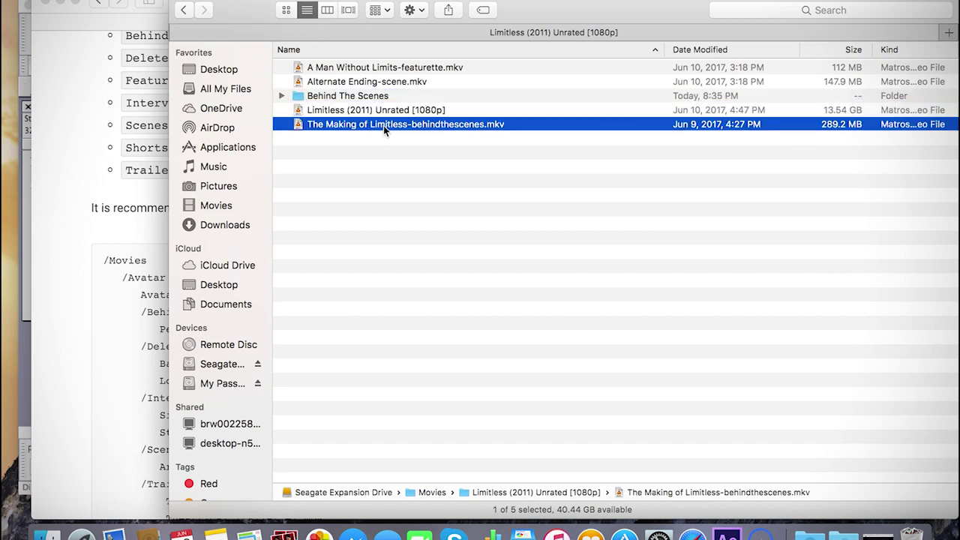
drag(375, 126, 365, 99)
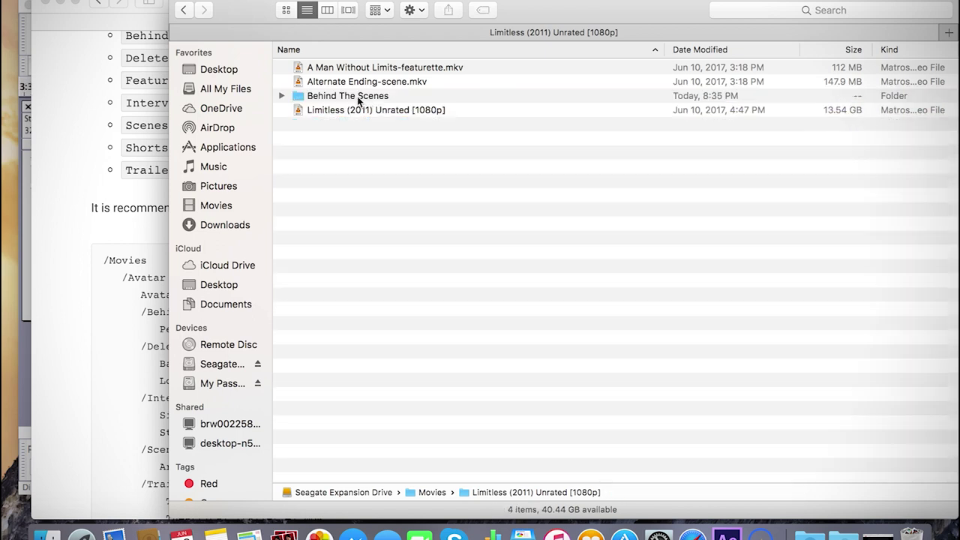
Open the Behind The Scenes folder and rename its video file to "The Making of Limitless.mkv" by removing the -behindthescenes suffix
double_click(357, 96)
click(427, 66)
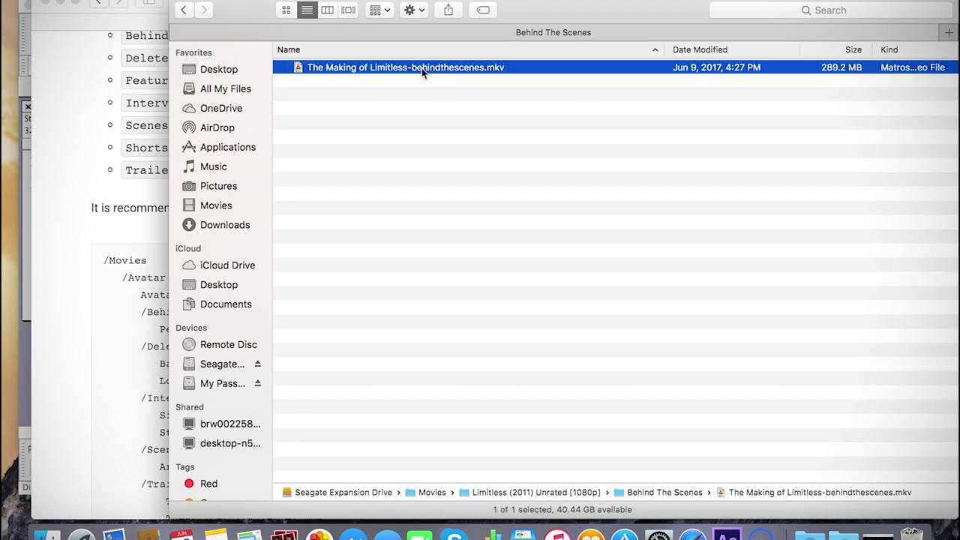
click(418, 69)
click(412, 68)
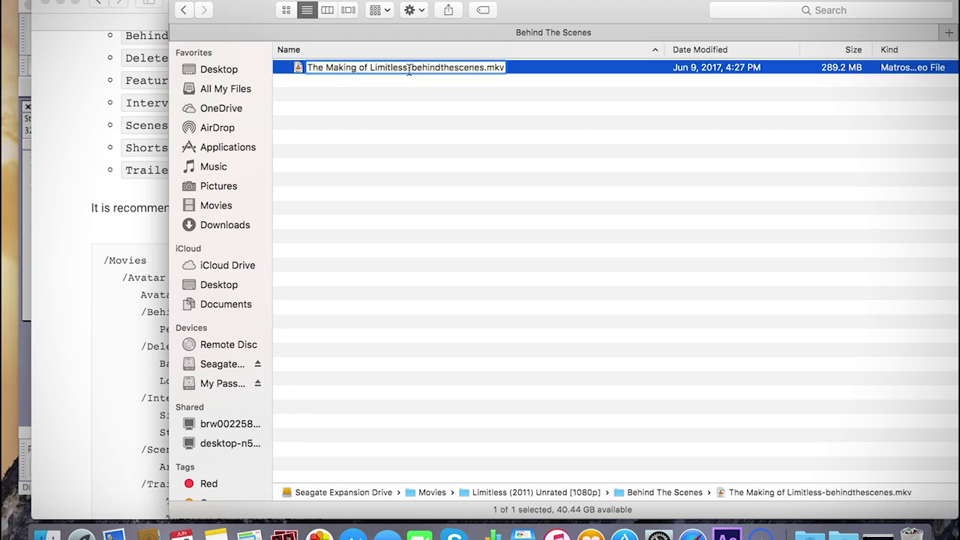
drag(409, 68, 482, 68)
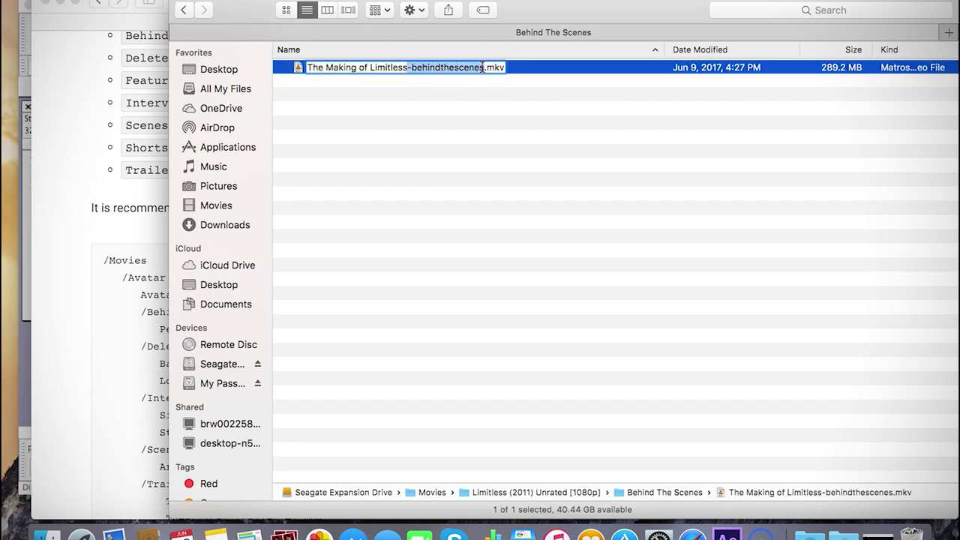
key(BackSpace)
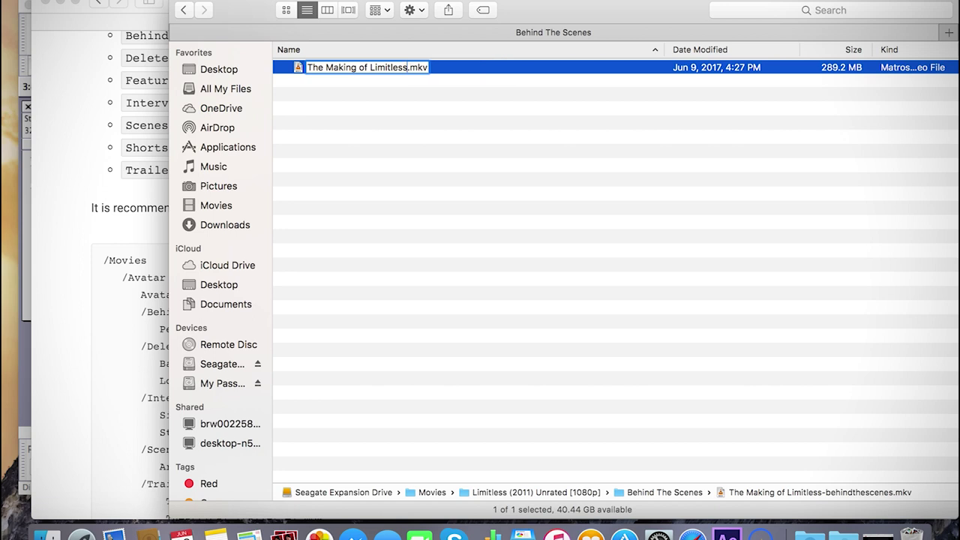
key(Return)
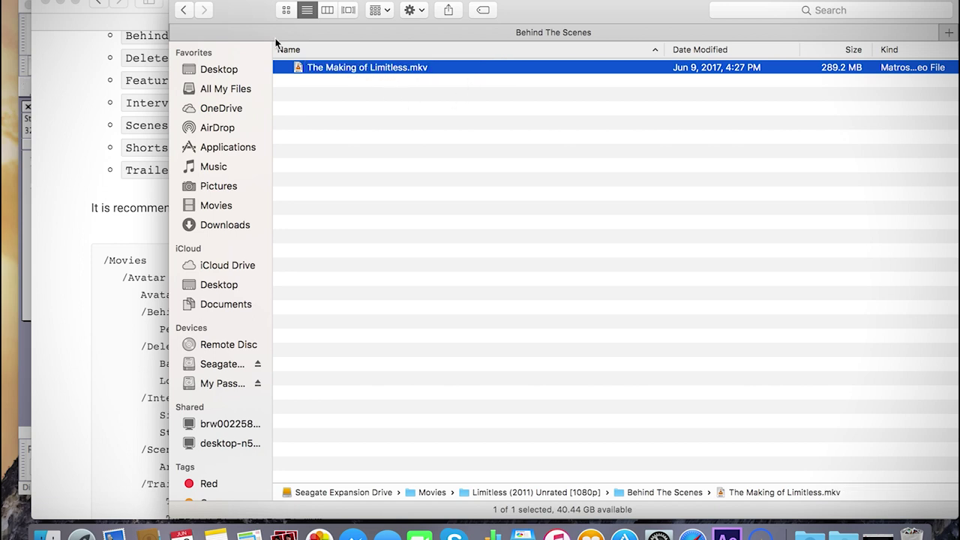
Go back to the Limitless folder and compare the Behind The Scenes folder name with the Extra_Directory_Type list in the Plex article
click(184, 10)
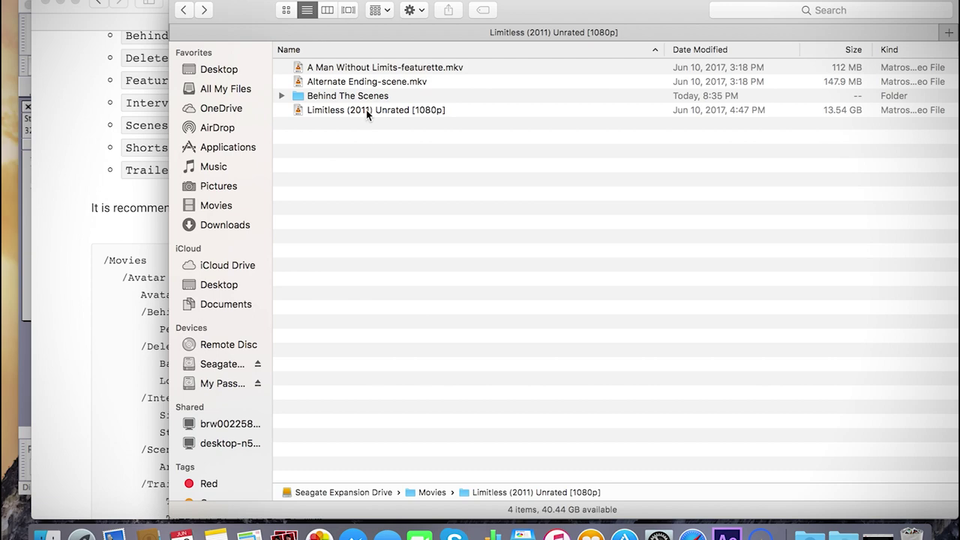
click(327, 94)
click(314, 95)
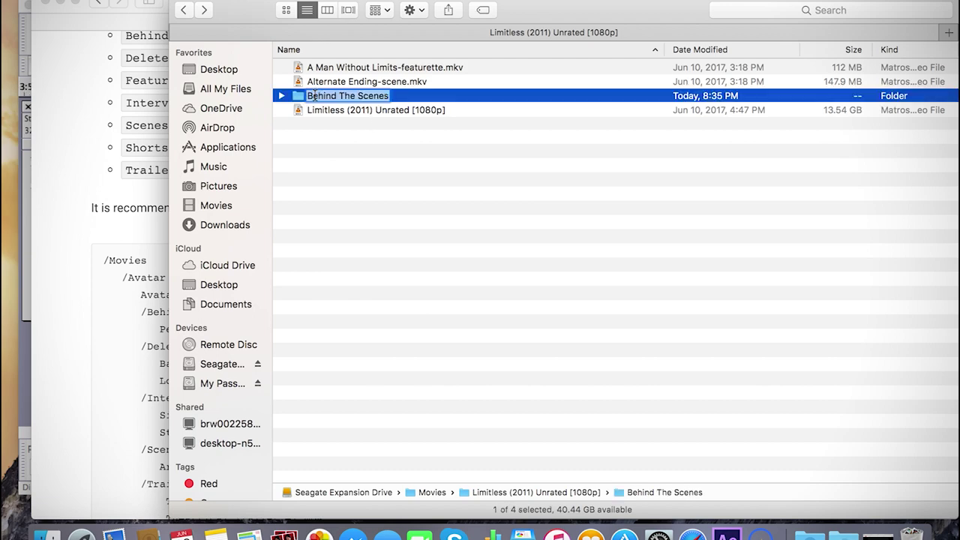
click(105, 210)
scroll(104, 210, up, 5)
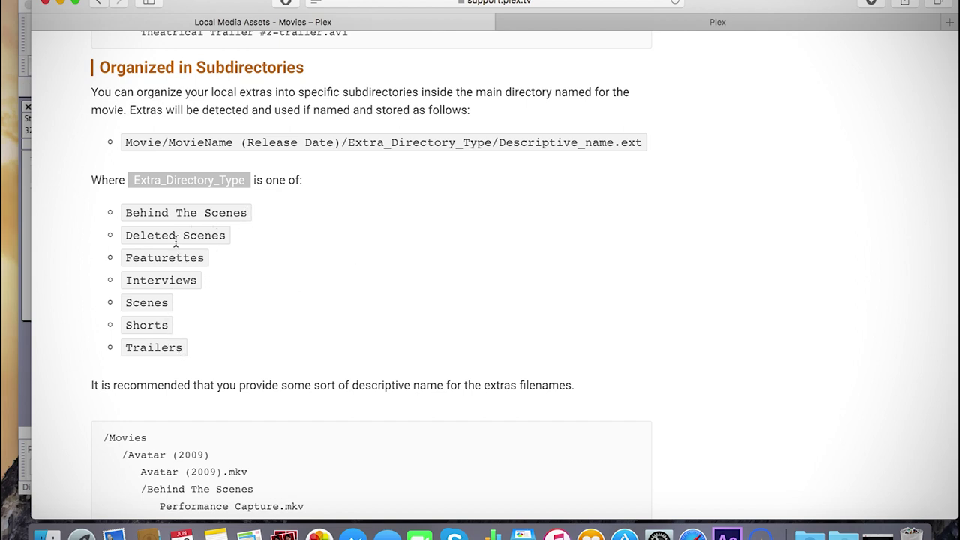
key(ctrl+Up)
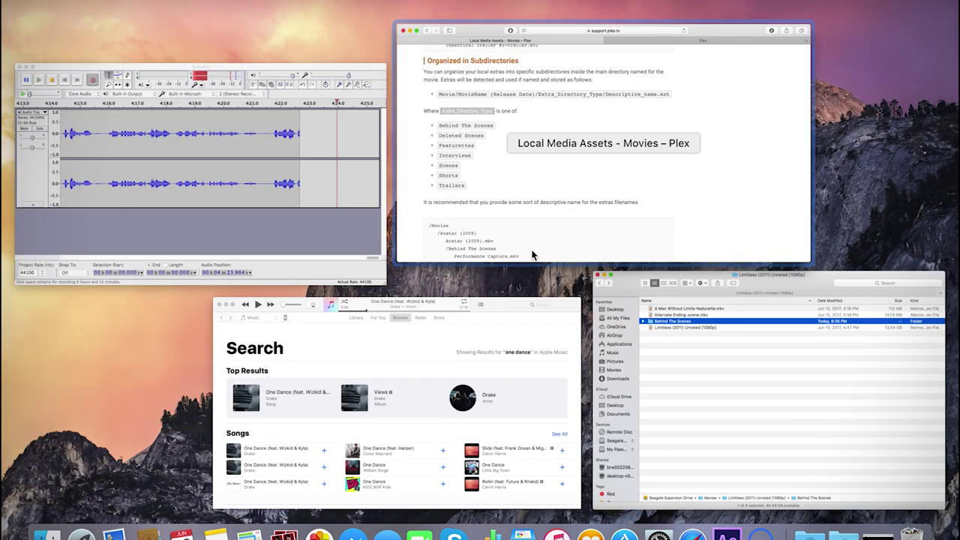
click(611, 328)
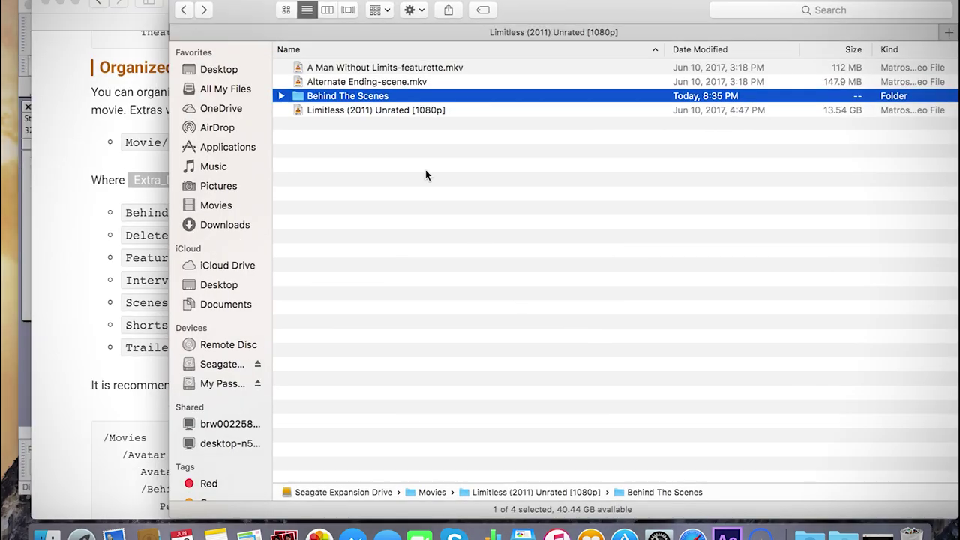
Expand the Behind The Scenes folder in the Limitless folder listing to check the video file inside it
click(283, 99)
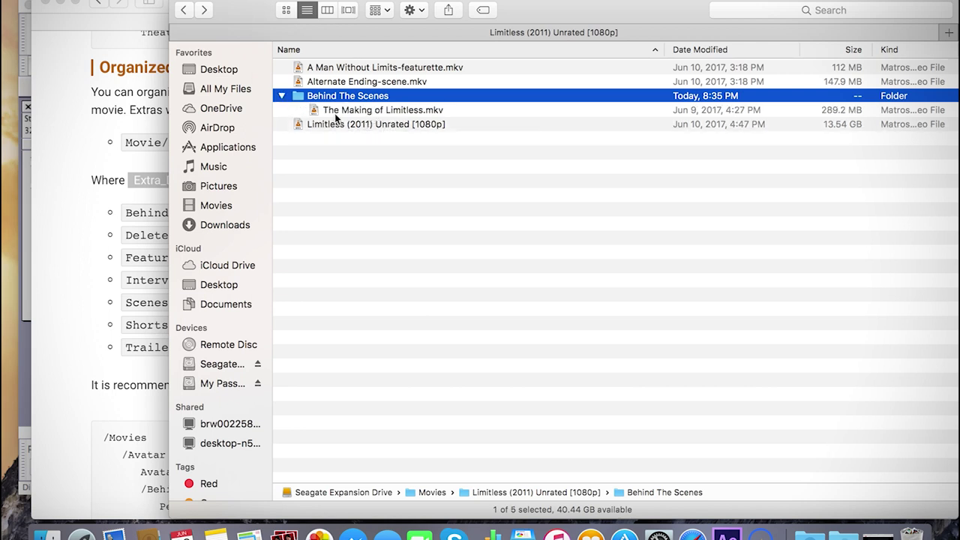
Switch to the Plex web app in Safari, search for "limitless" and open the Limitless movie page
click(105, 212)
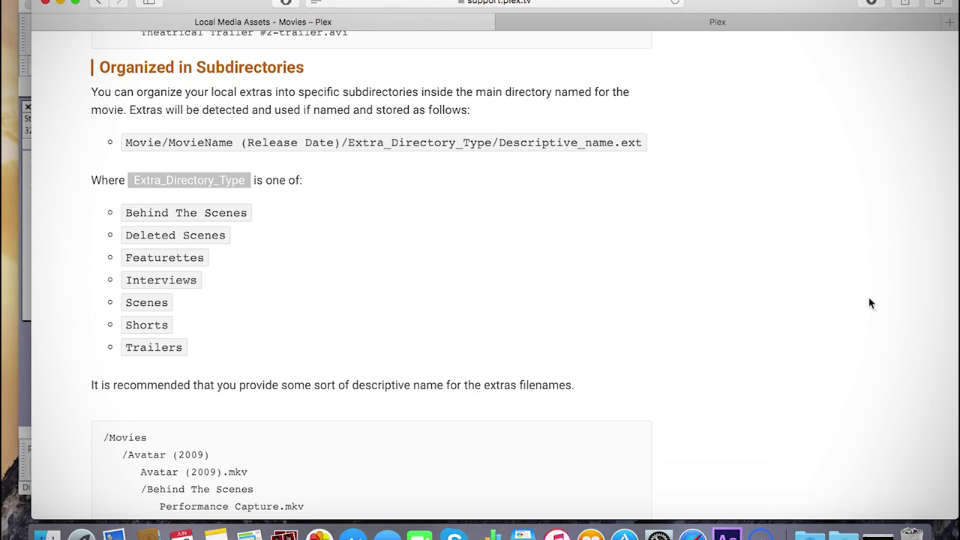
click(891, 21)
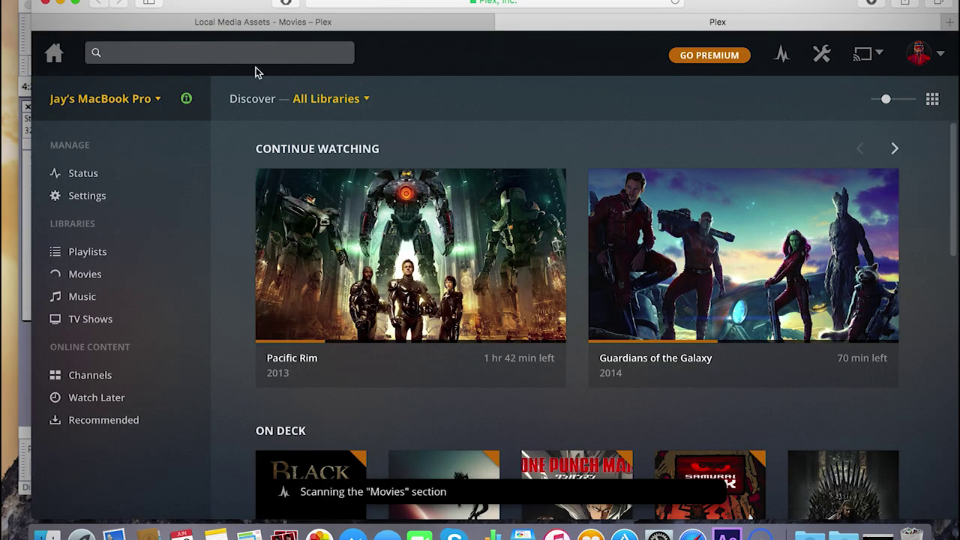
click(236, 51)
text(limitless)
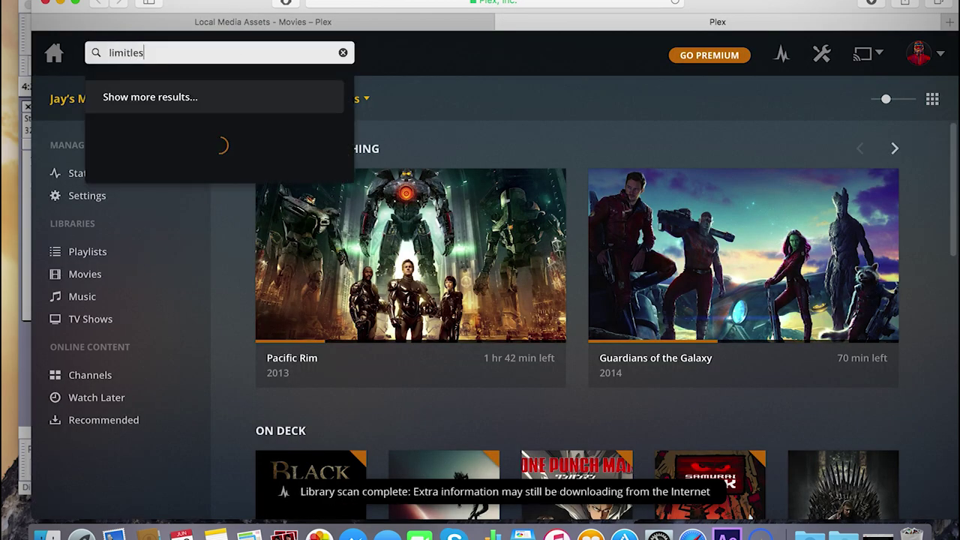
click(171, 147)
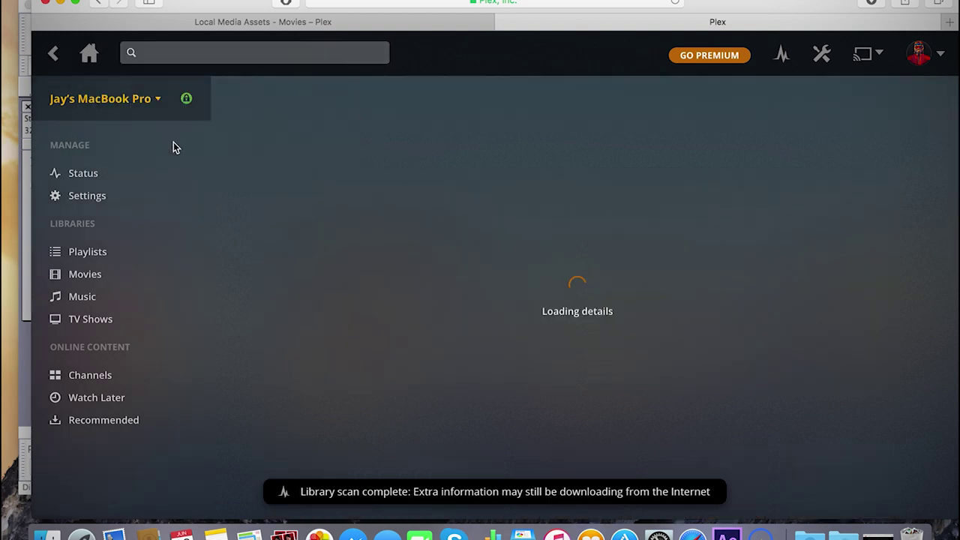
Examine the Extras section of the Limitless page, checking the type shown under The Making of Limitless
scroll(684, 322, down, 3)
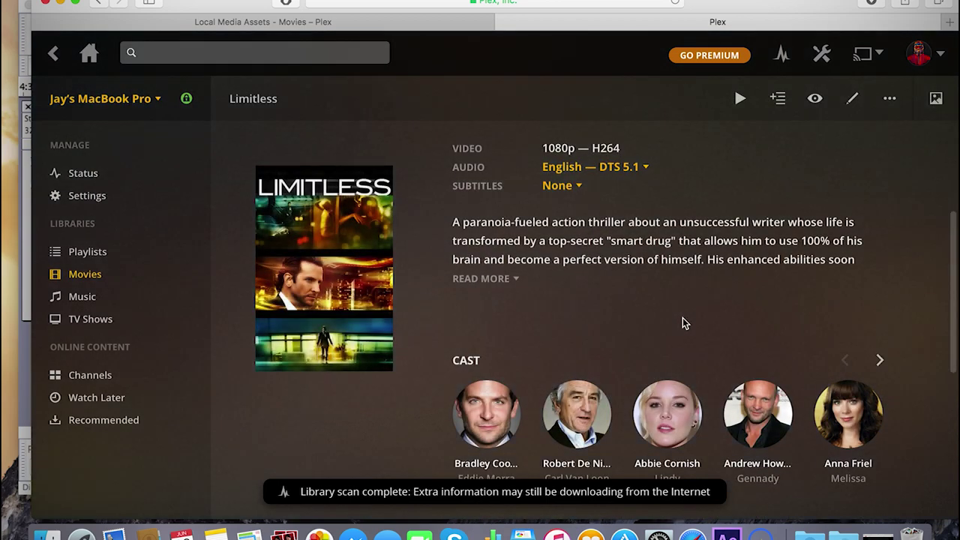
scroll(684, 322, down, 3)
scroll(683, 321, down, 1)
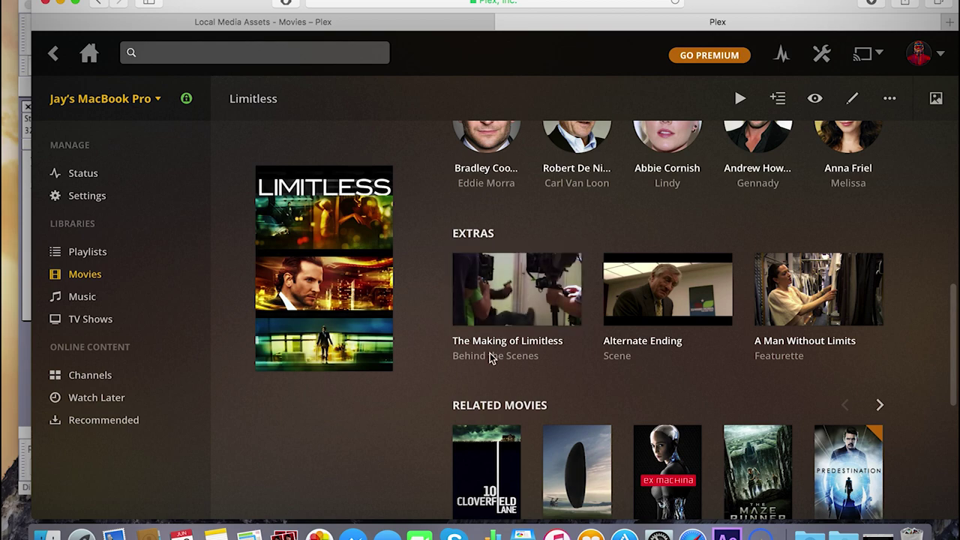
Switch to Finder and select "The Making of Limitless.mkv" inside the Behind The Scenes folder
key(ctrl+Up)
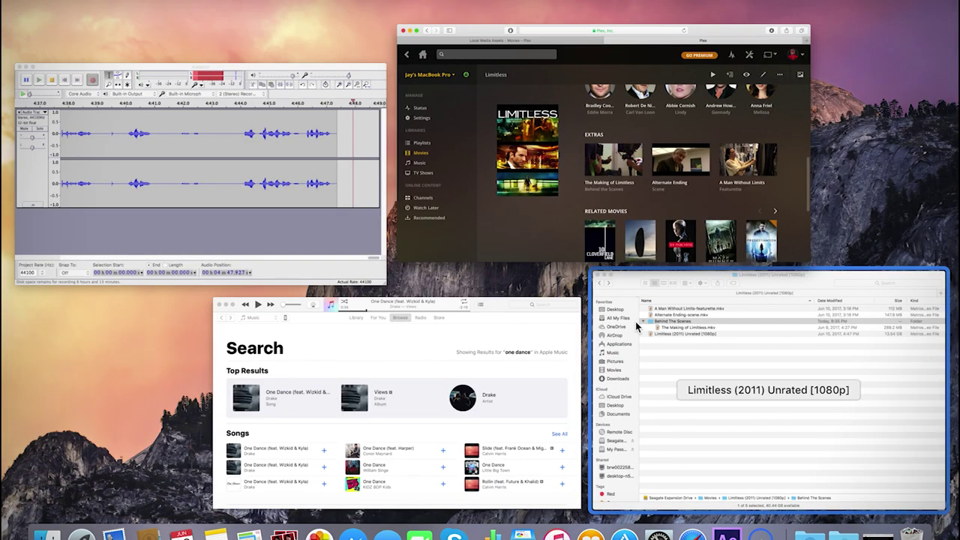
click(635, 321)
click(365, 110)
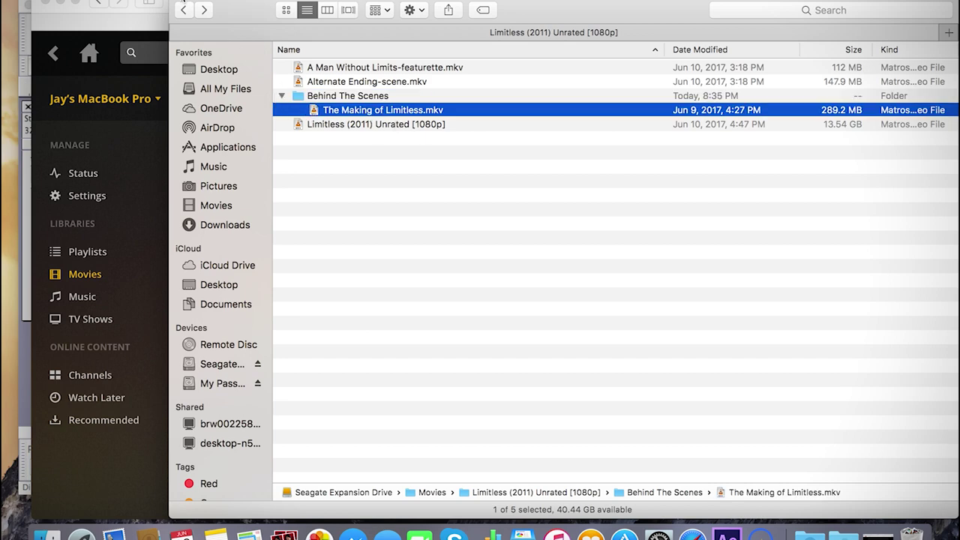
Return to the Plex support article in Safari and review the Avatar (2009) subfolder example and the Extra_Directory_Type list
click(141, 161)
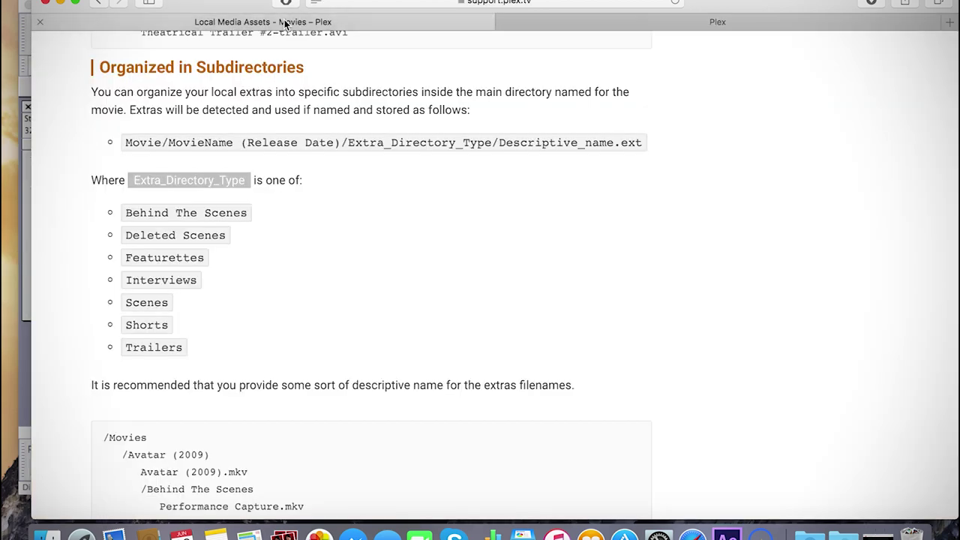
click(285, 22)
scroll(349, 341, down, 6)
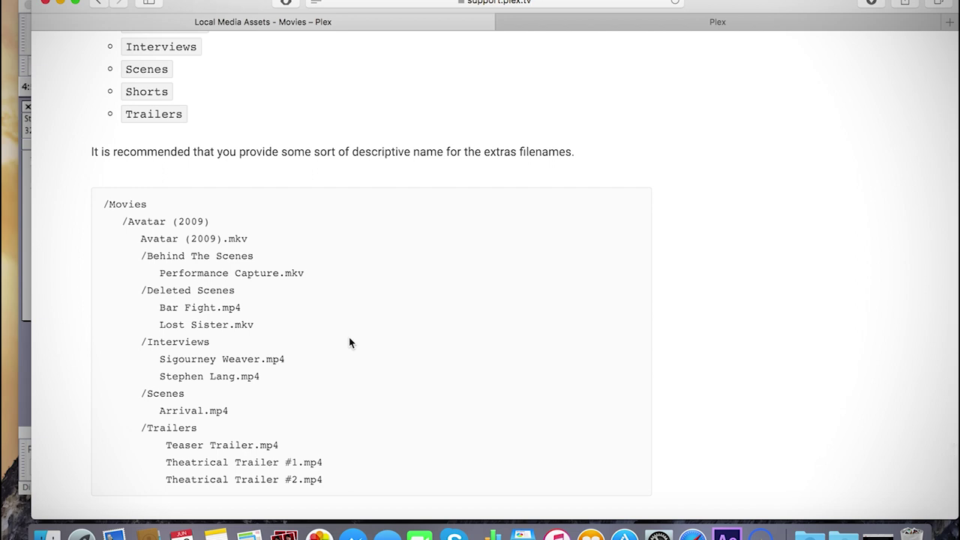
scroll(392, 227, up, 6)
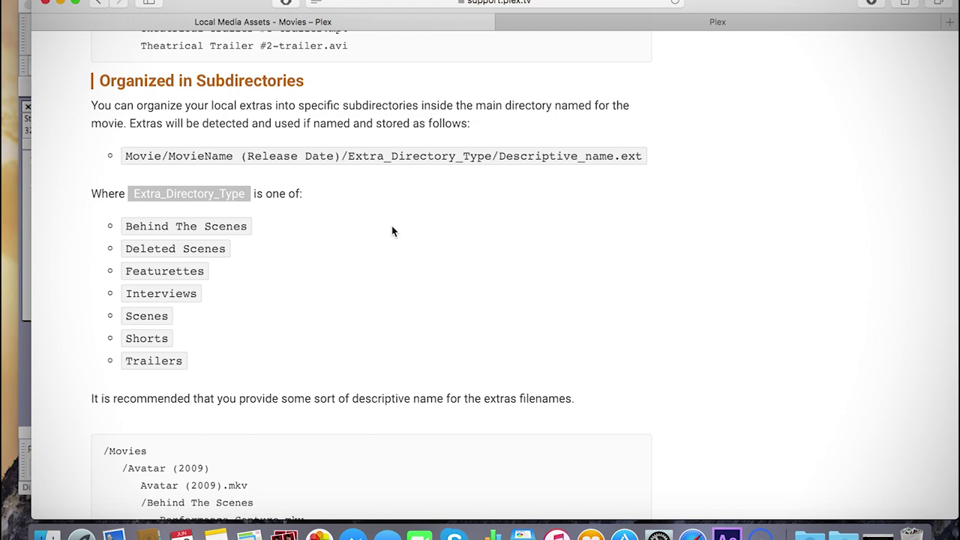
right_click(590, 219)
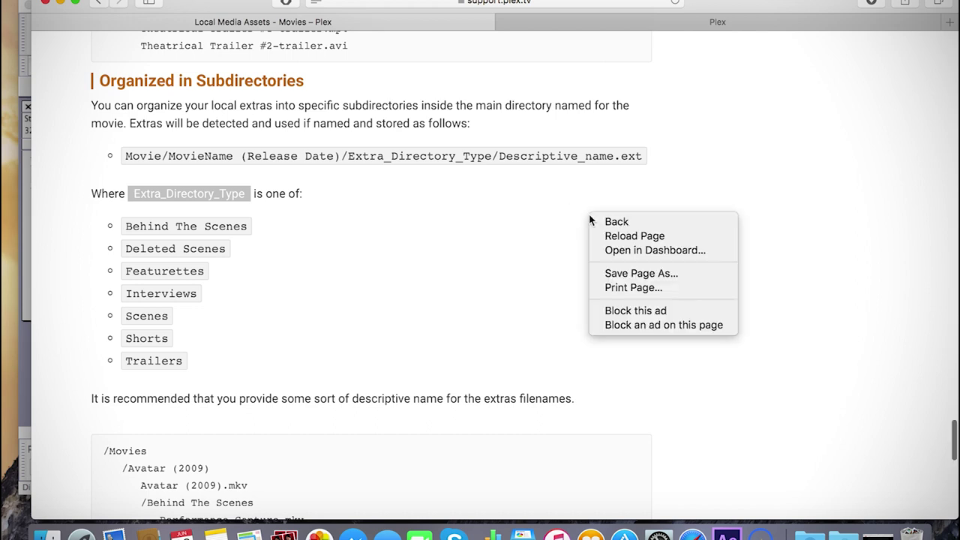
key(Escape)
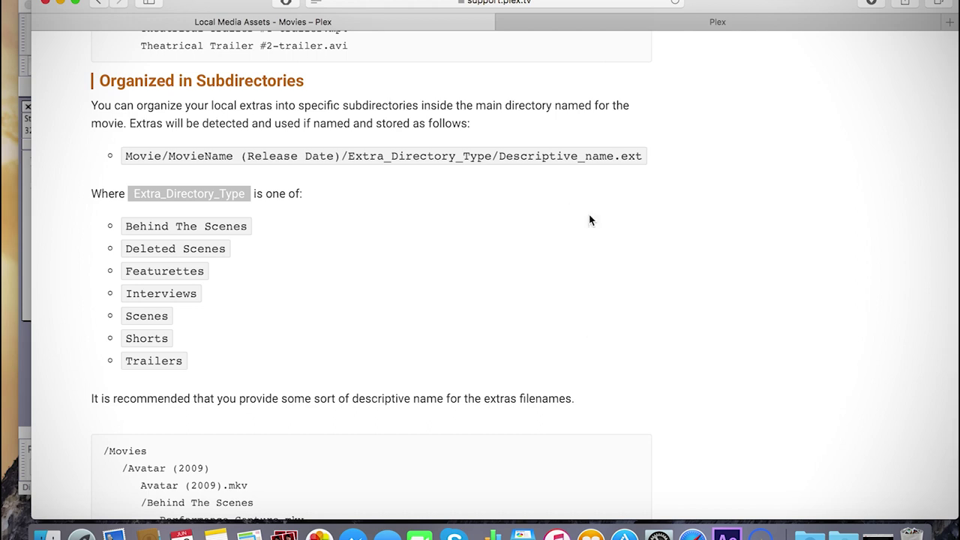